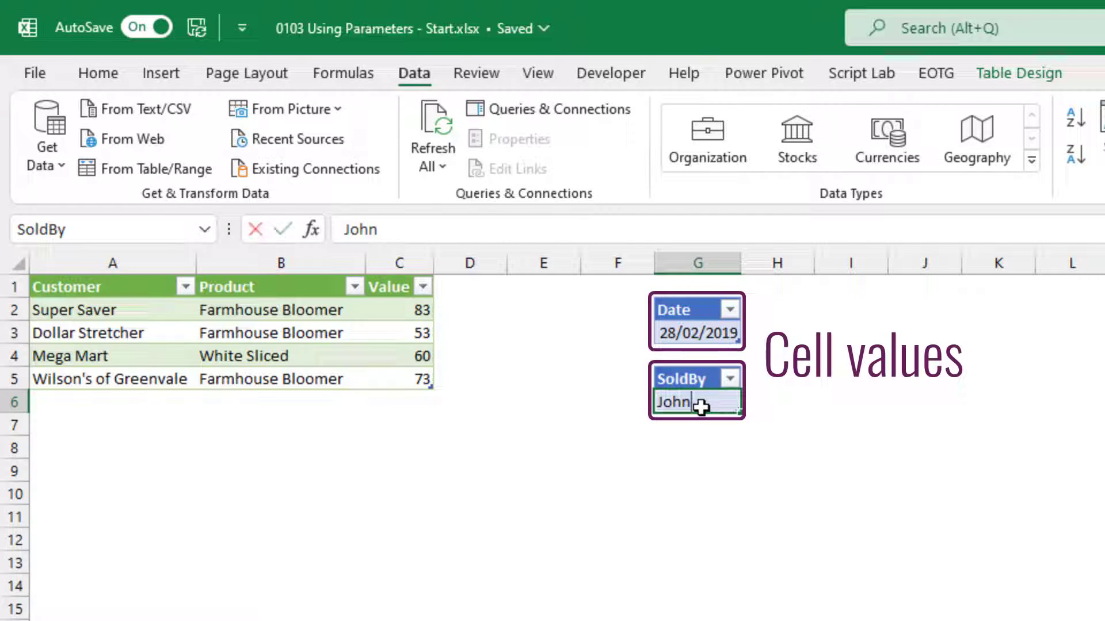
Change the SoldBy value in G6 to Sally and refresh the query output
{"action": "type", "text": "Sally"}
{"action": "key", "text": "Return"}
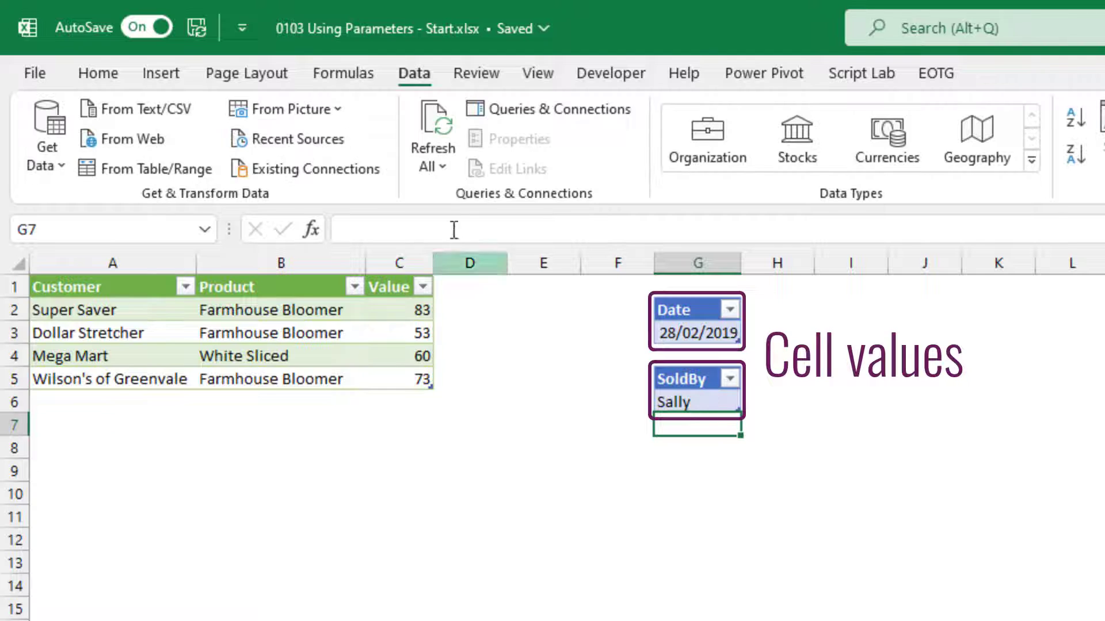
{"action": "left_click", "coordinate": [434, 122]}
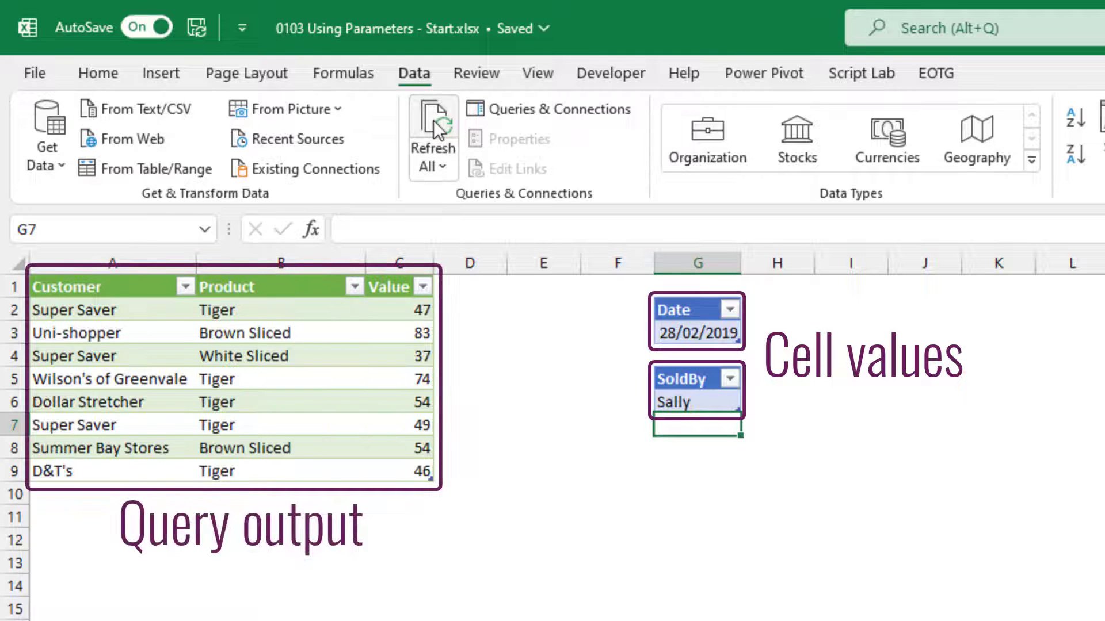
Change the Date value in G3 to 31/03/2019 and refresh all queries again
{"action": "left_click", "coordinate": [678, 334]}
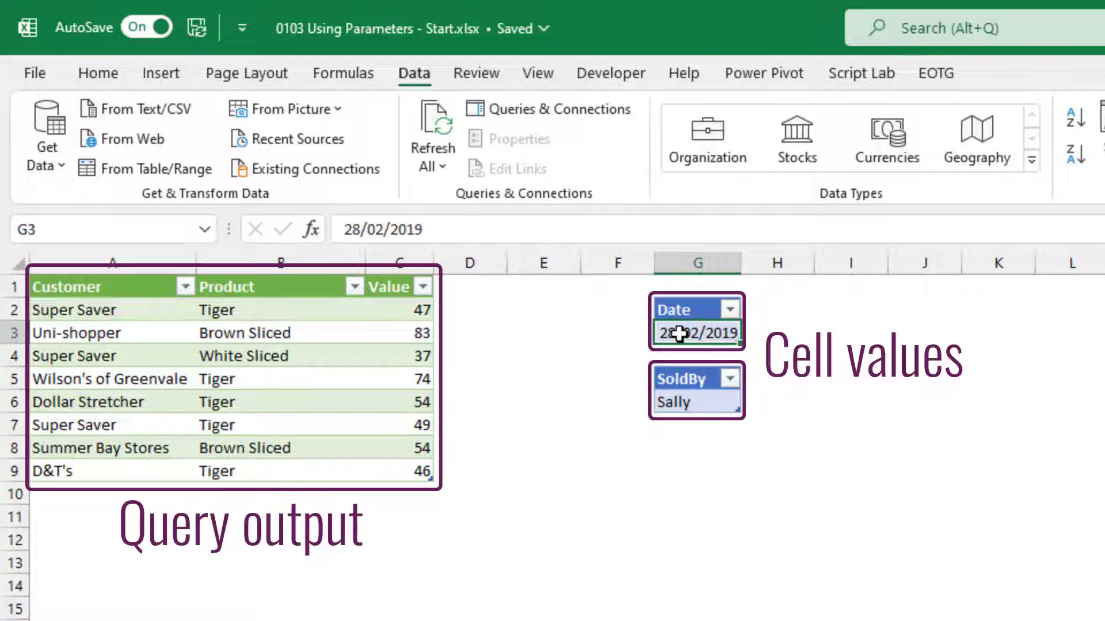
{"action": "type", "text": "31/03/"}
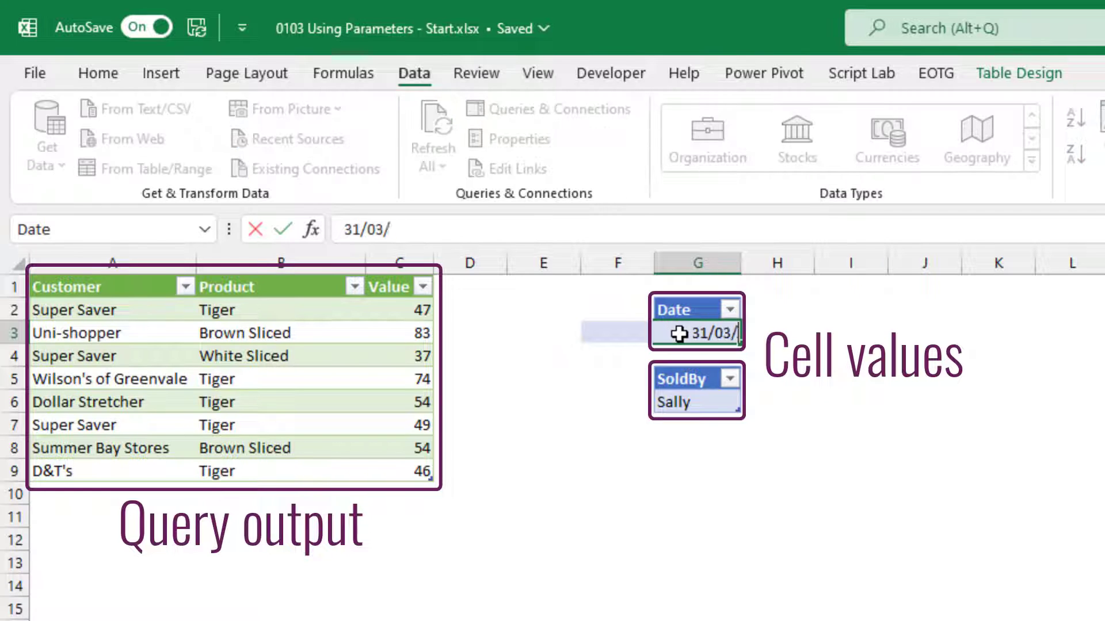
{"action": "type", "text": "2019"}
{"action": "key", "text": "Return"}
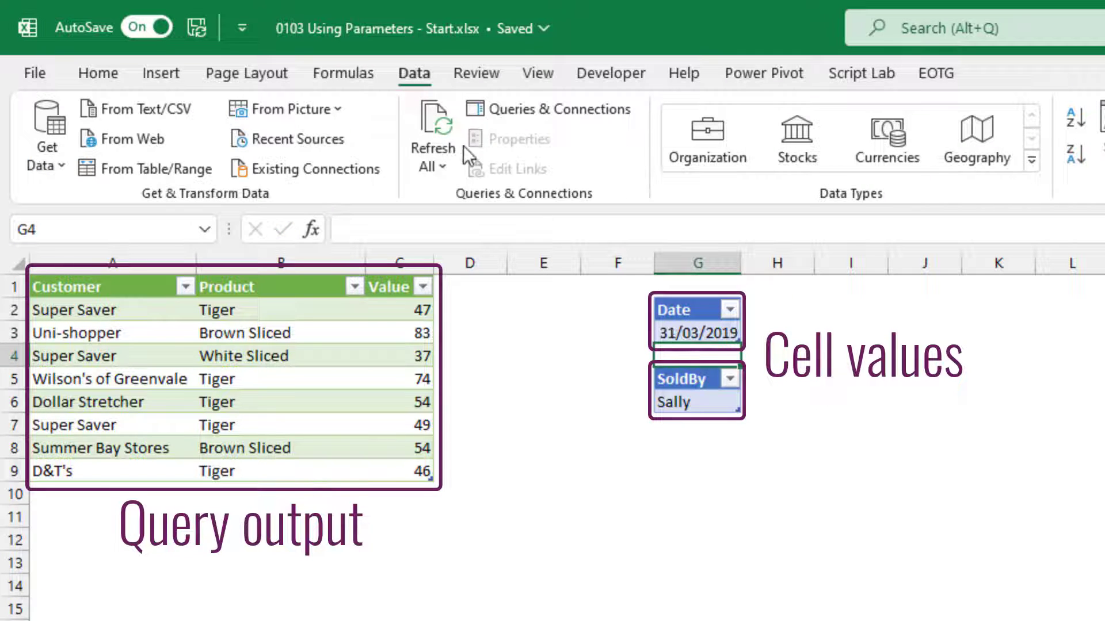
{"action": "left_click", "coordinate": [441, 138]}
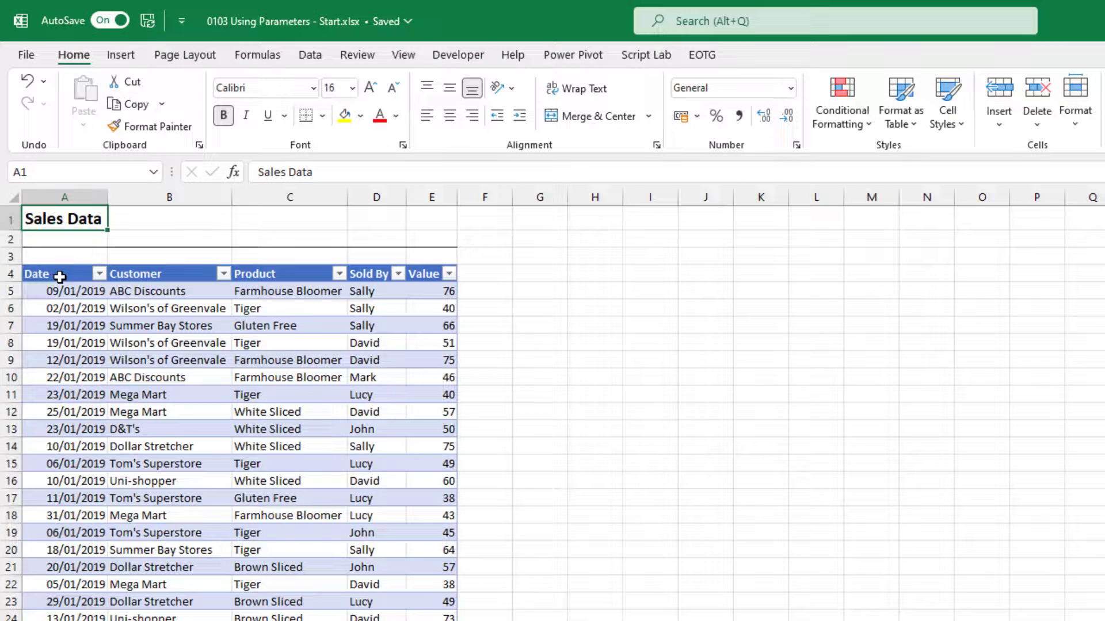
Review the Sales Data table's Date, Customer, Product, Sold By and Value columns
{"action": "left_click", "coordinate": [60, 277]}
{"action": "left_click", "coordinate": [160, 275]}
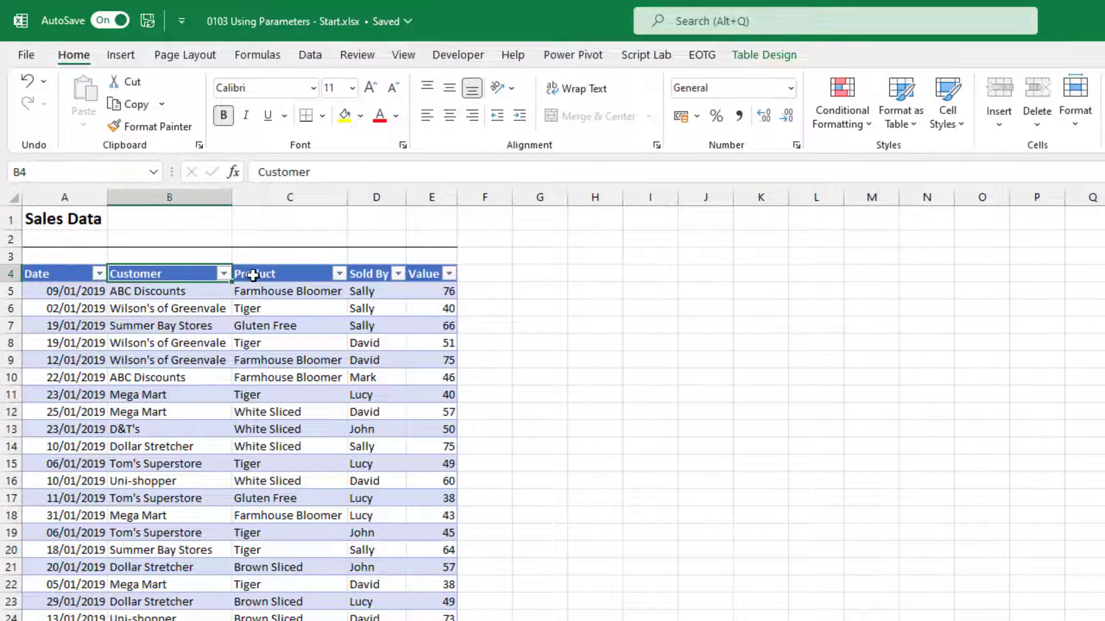
{"action": "left_click", "coordinate": [253, 275]}
{"action": "left_click", "coordinate": [366, 275]}
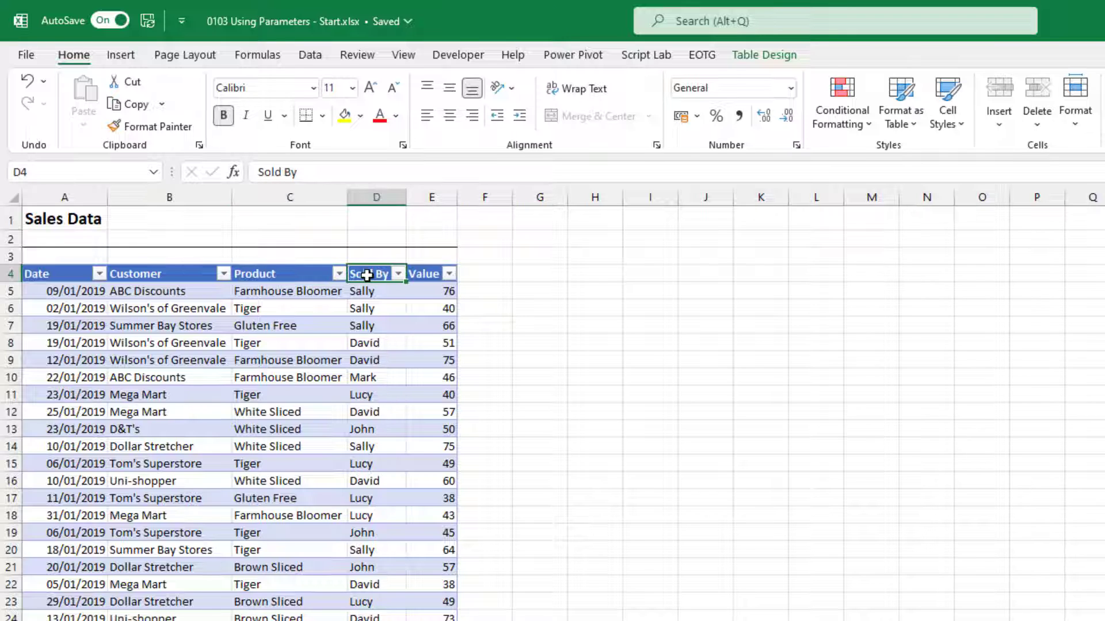
{"action": "left_click", "coordinate": [417, 275]}
{"action": "left_click", "coordinate": [422, 291]}
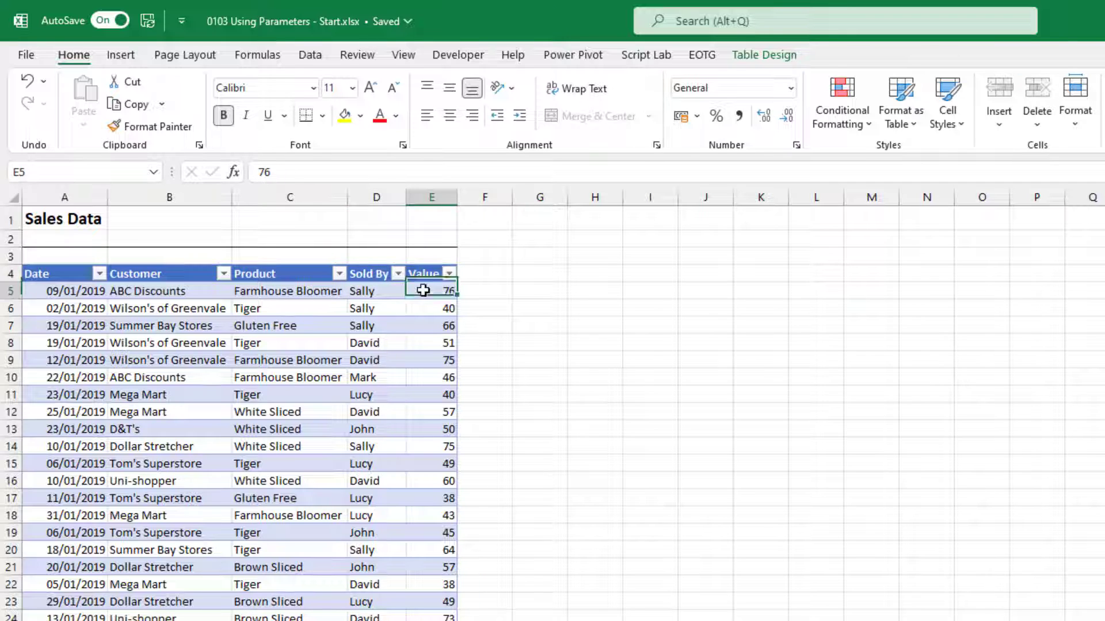
Confirm the table is named SalesData and select a cell inside it
{"action": "left_click", "coordinate": [774, 55]}
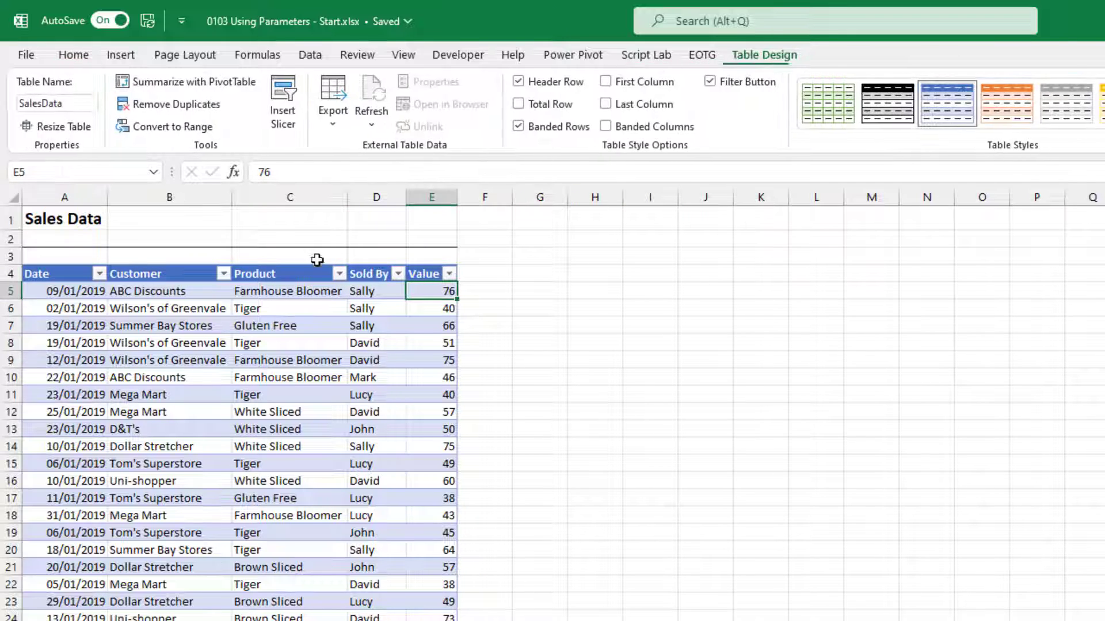
{"action": "left_click", "coordinate": [266, 313]}
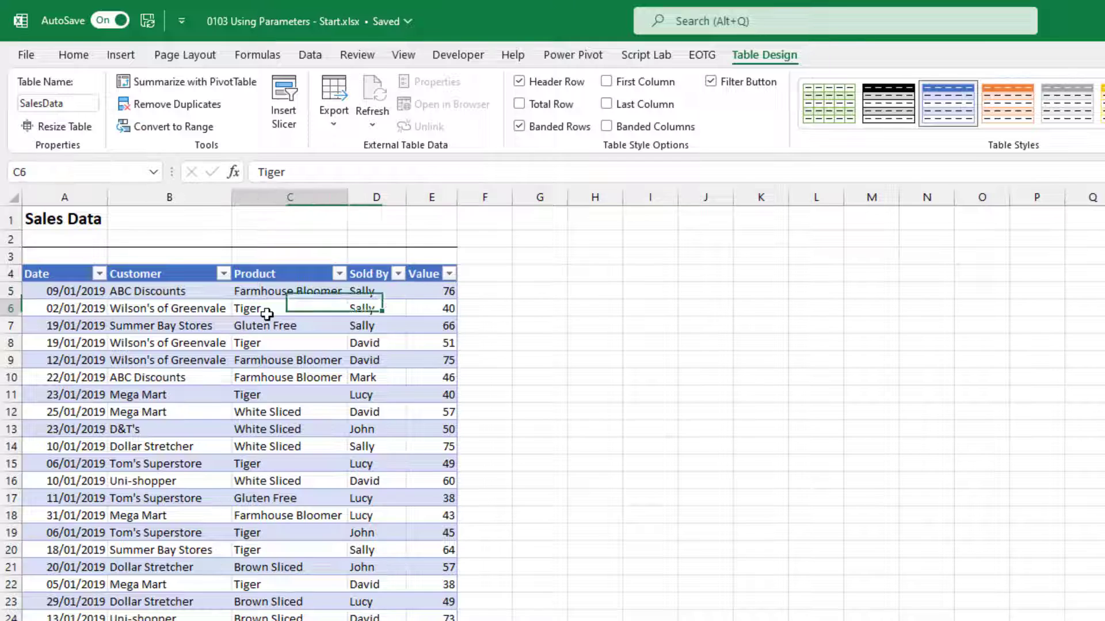
{"action": "left_click", "coordinate": [315, 53]}
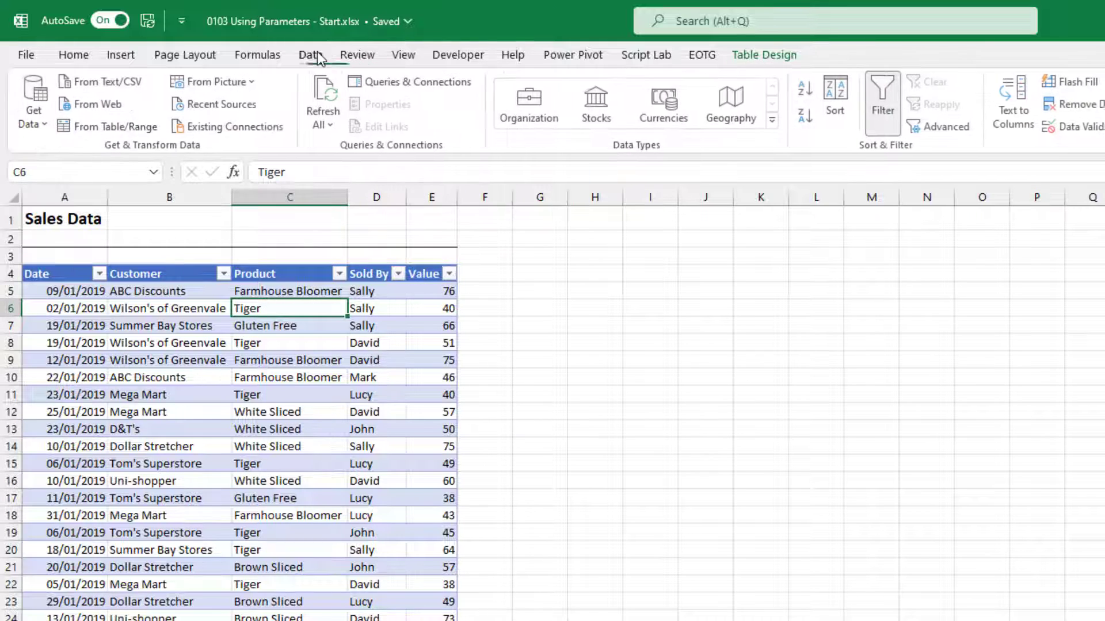
Create a query from the SalesData table and detect data types for all five columns
{"action": "left_click", "coordinate": [106, 128]}
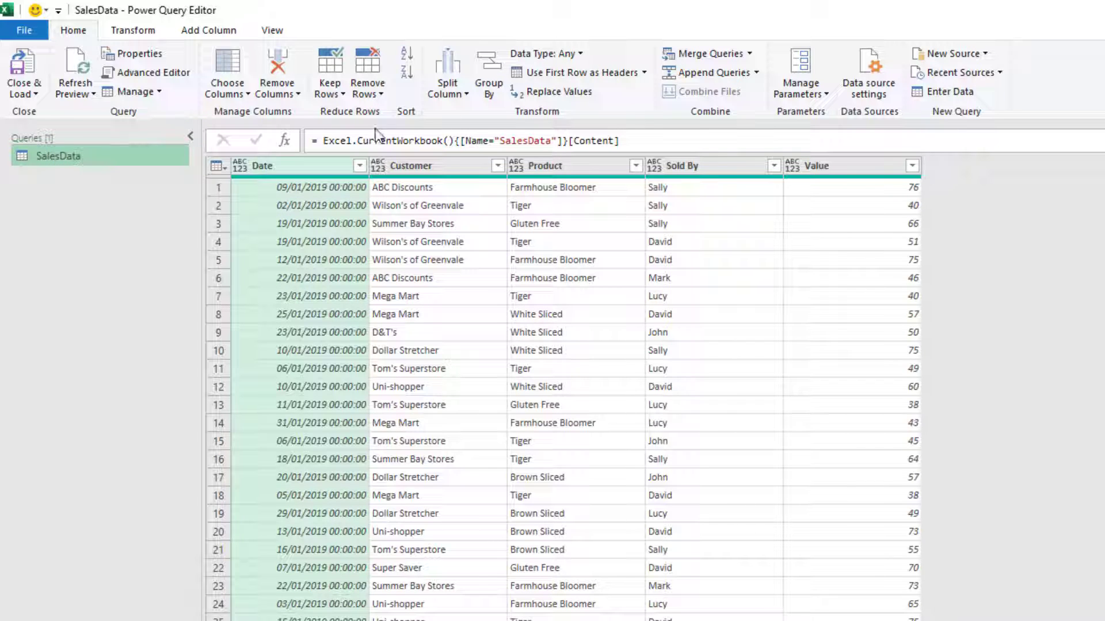
{"action": "left_click", "coordinate": [827, 167], "text": "shift"}
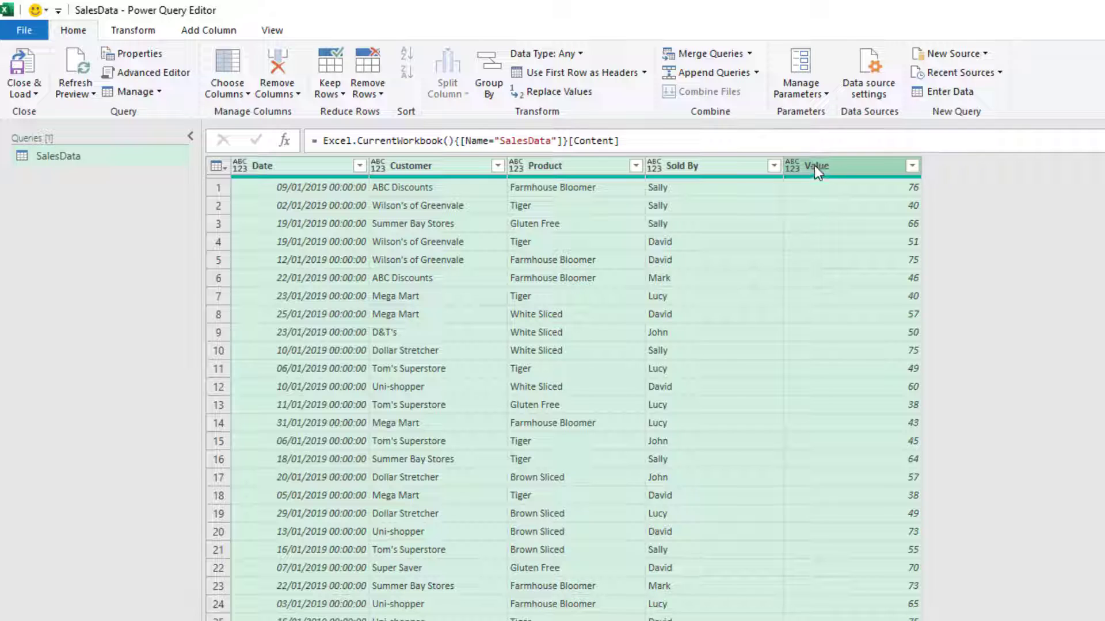
{"action": "left_click", "coordinate": [149, 32]}
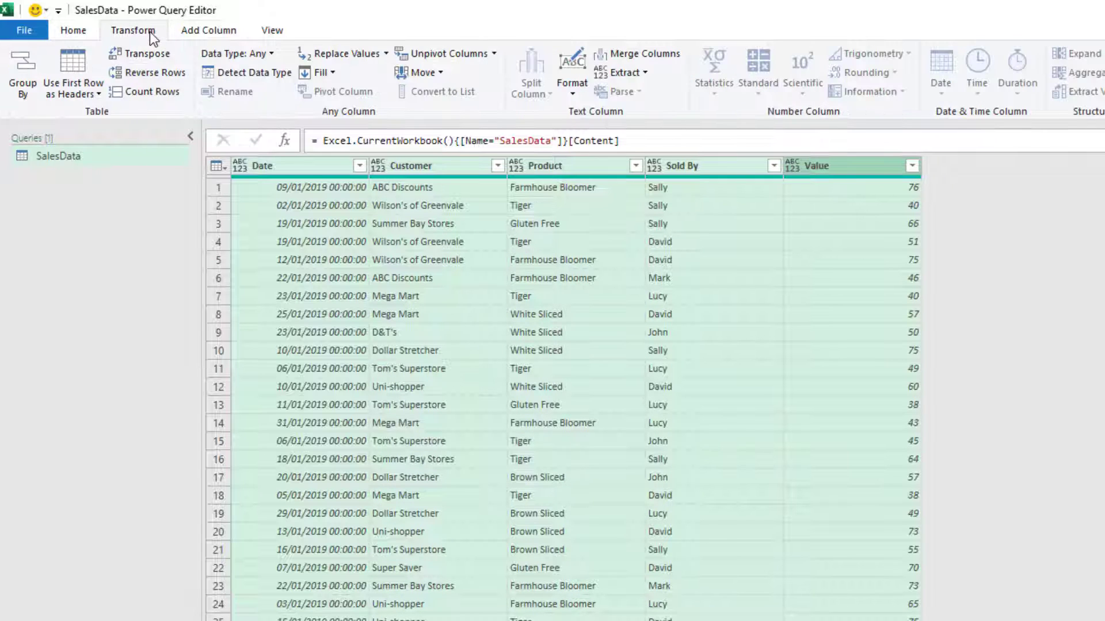
{"action": "left_click", "coordinate": [239, 74]}
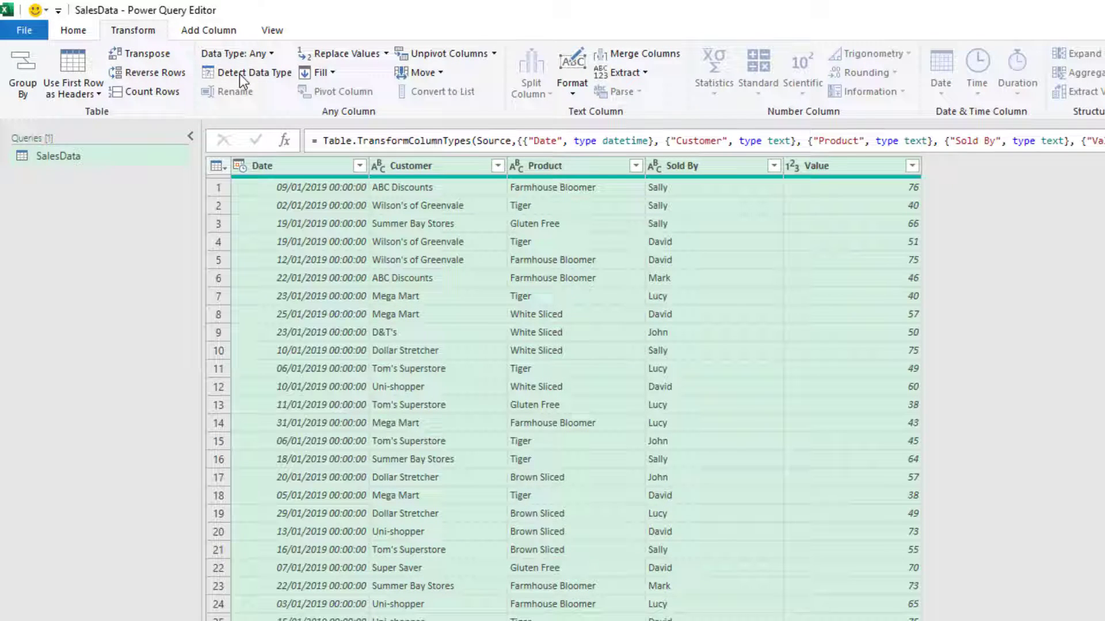
Change the Date column's type to Date, replacing the current conversion
{"action": "left_click", "coordinate": [240, 167]}
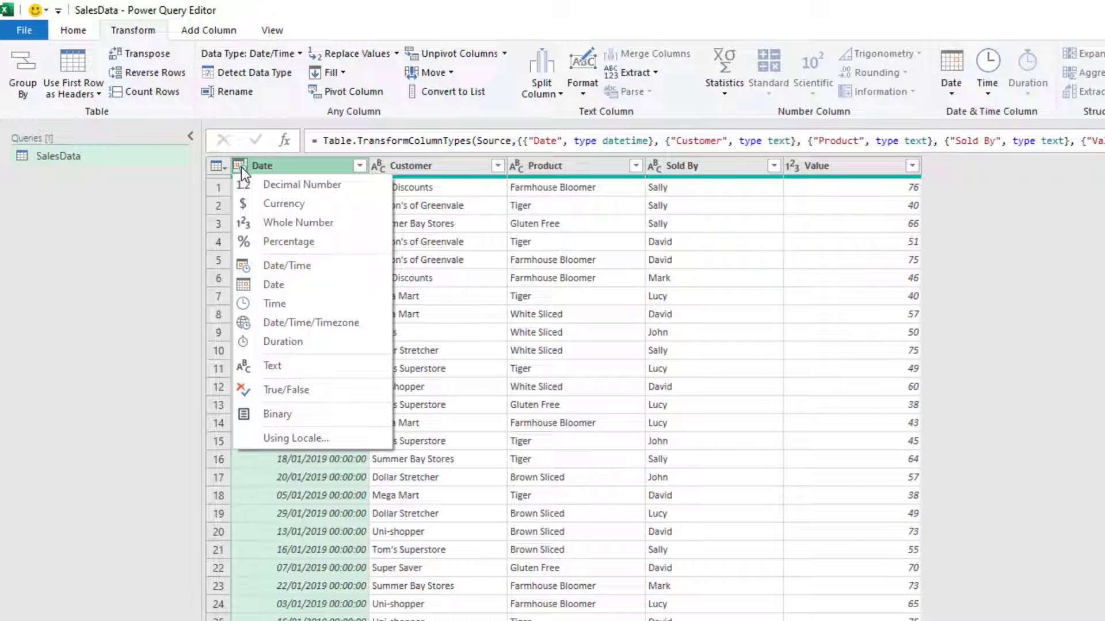
{"action": "left_click", "coordinate": [276, 267]}
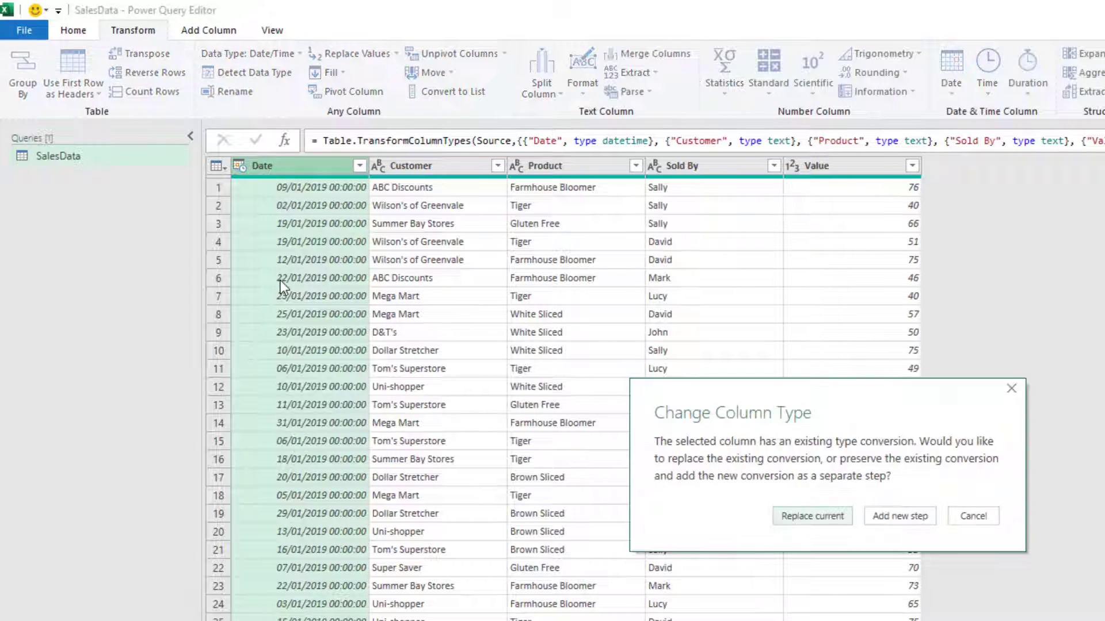
{"action": "left_click", "coordinate": [812, 516]}
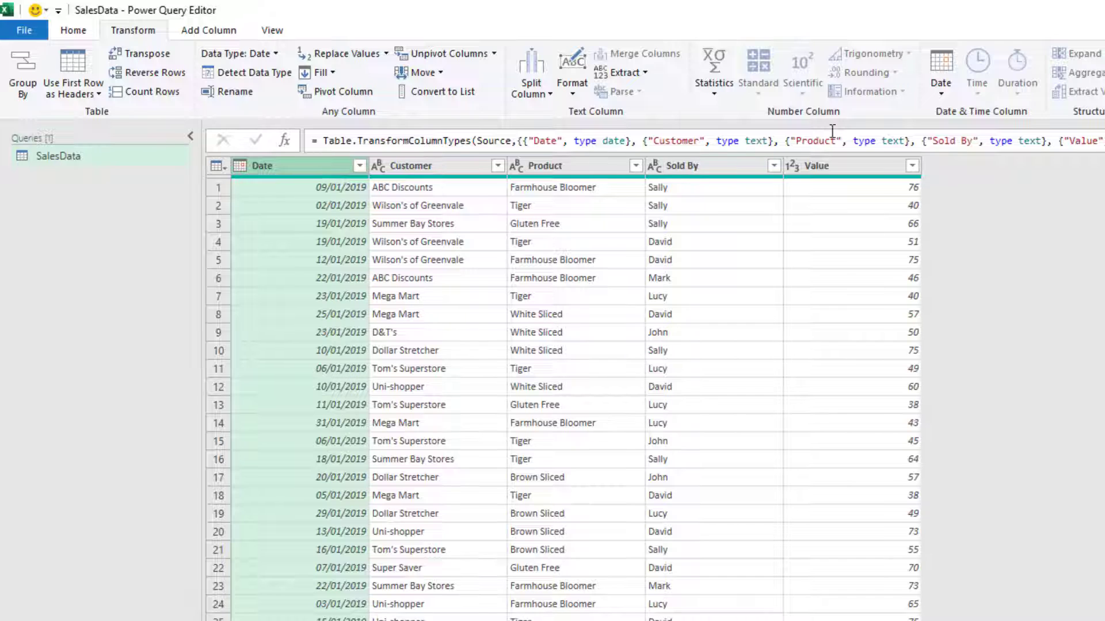
Convert each Date value to the end of its month
{"action": "left_click", "coordinate": [941, 95]}
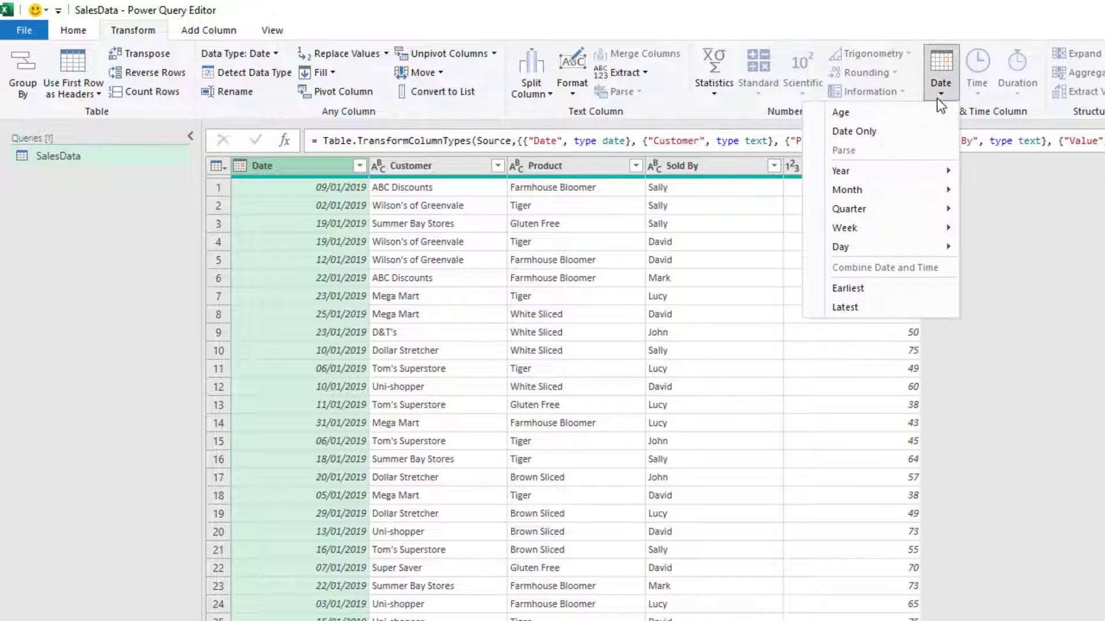
{"action": "mouse_move", "coordinate": [899, 190]}
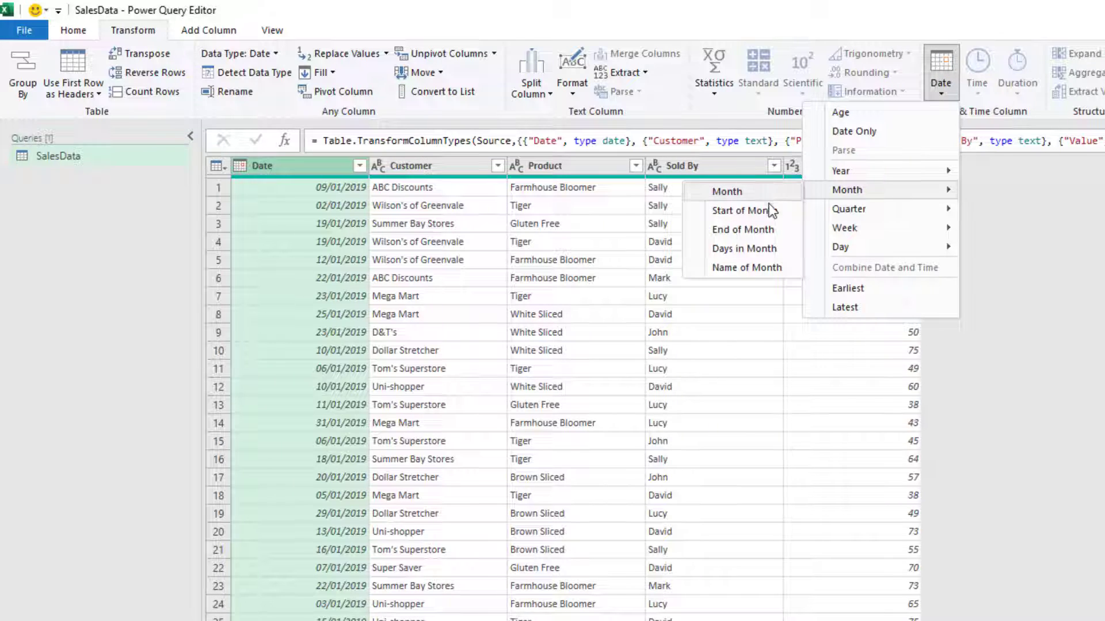
{"action": "left_click", "coordinate": [764, 229]}
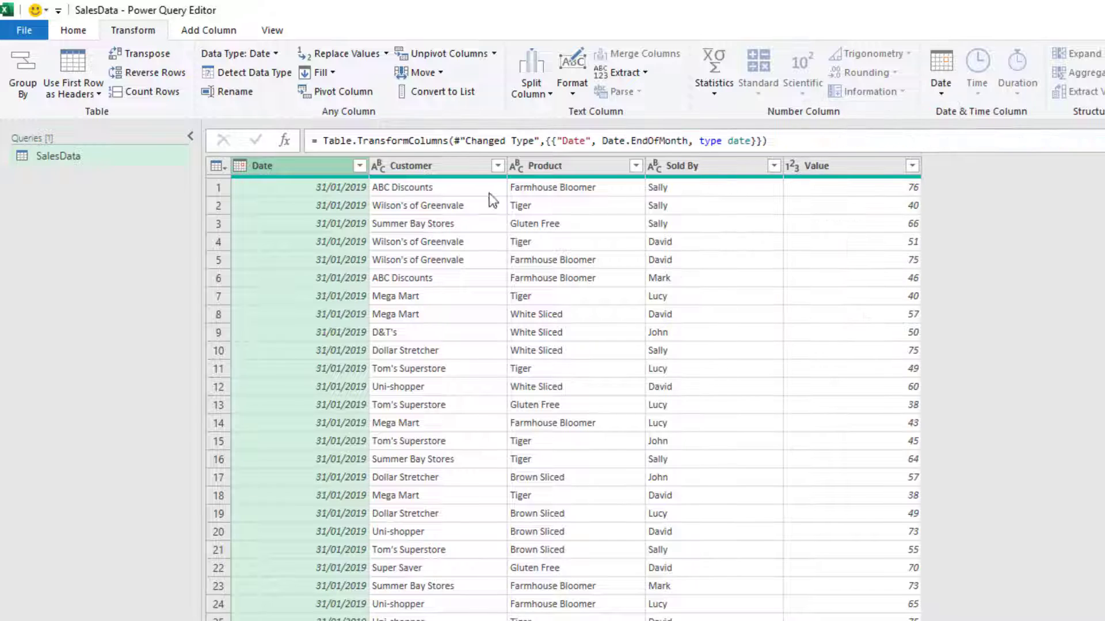
Filter the Date column to 31/01/2019 only and highlight the hard-coded date in the formula
{"action": "left_click", "coordinate": [359, 166]}
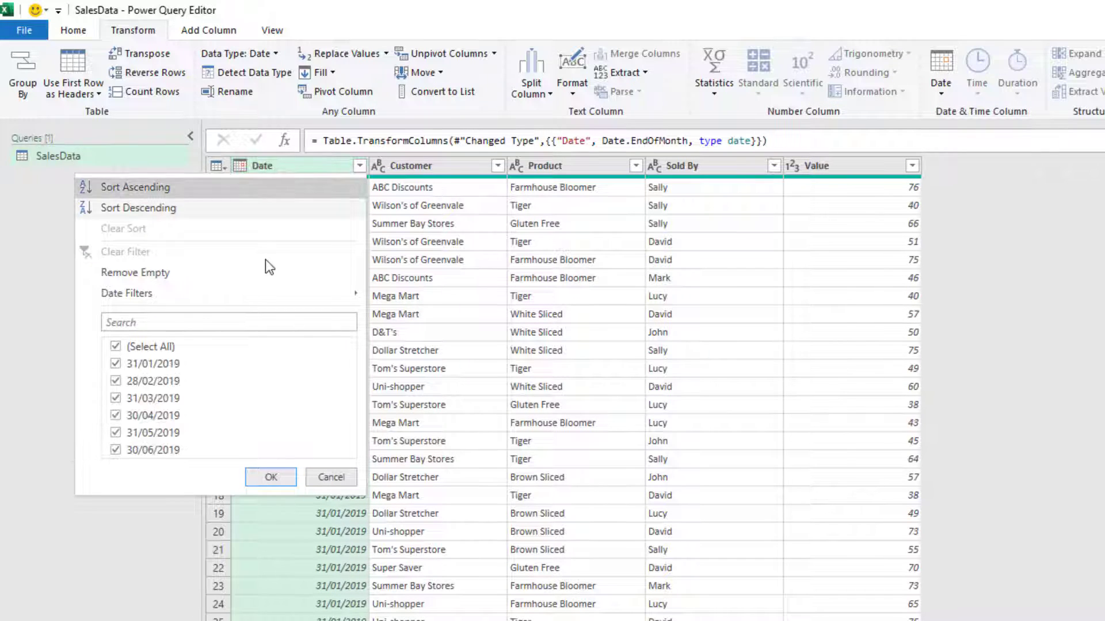
{"action": "left_click", "coordinate": [156, 346]}
{"action": "left_click", "coordinate": [157, 364]}
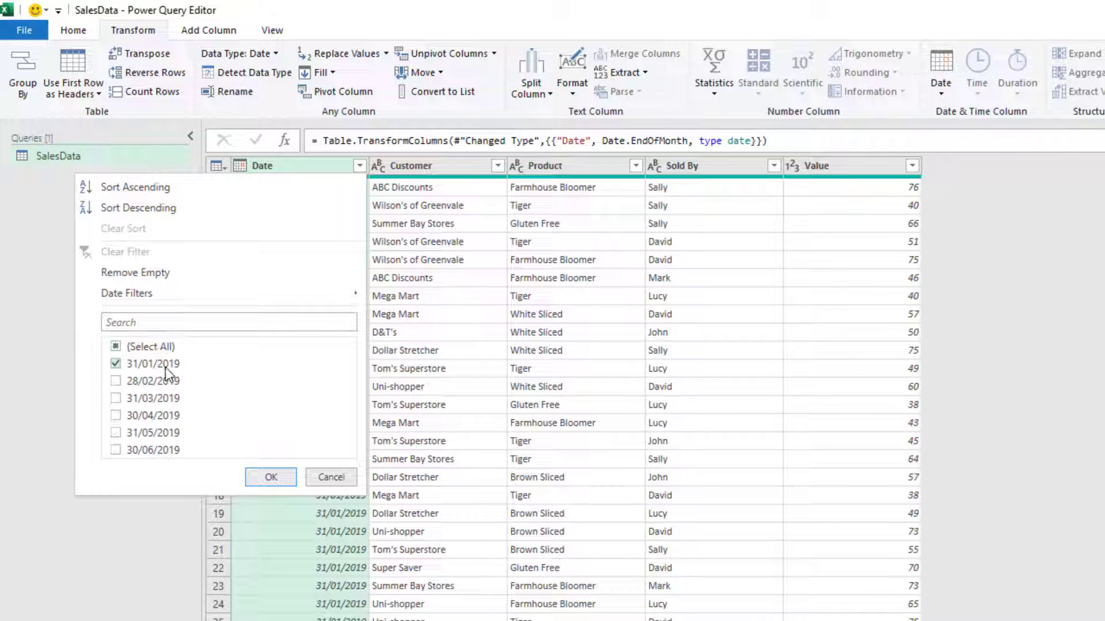
{"action": "left_click", "coordinate": [271, 476]}
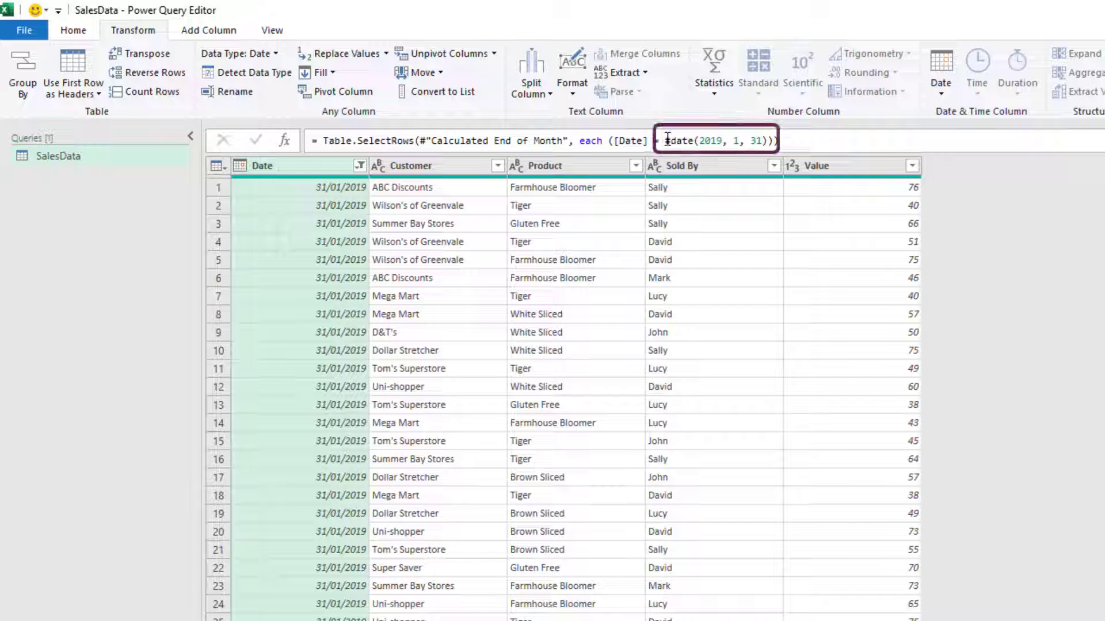
{"action": "left_click_drag", "start_coordinate": [665, 140], "coordinate": [764, 141]}
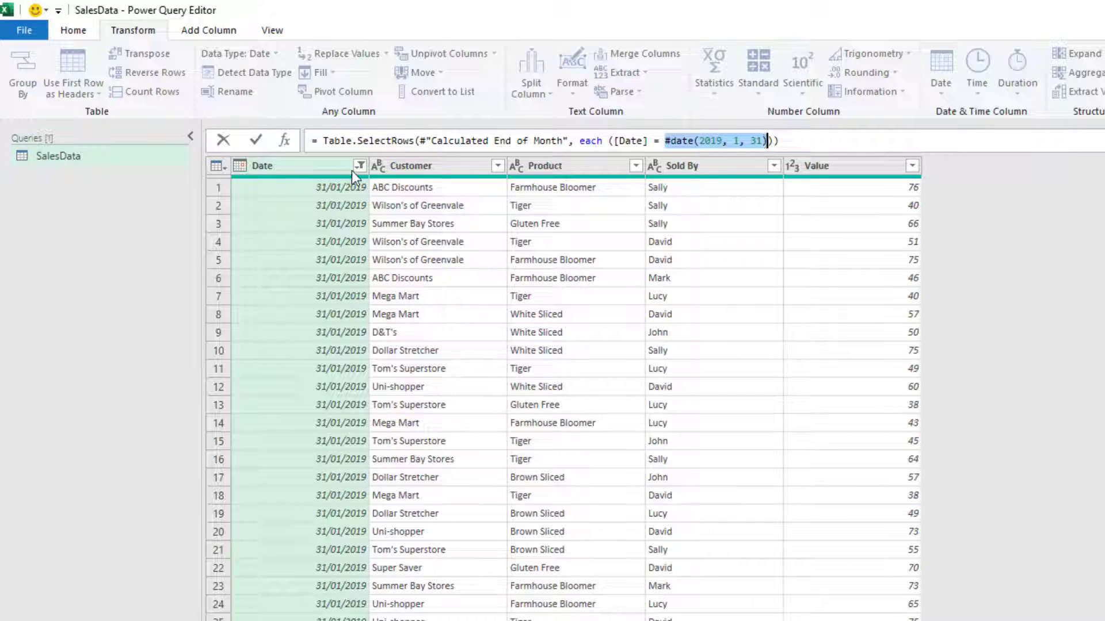
Remove the Date column from the query
{"action": "key", "text": "Return"}
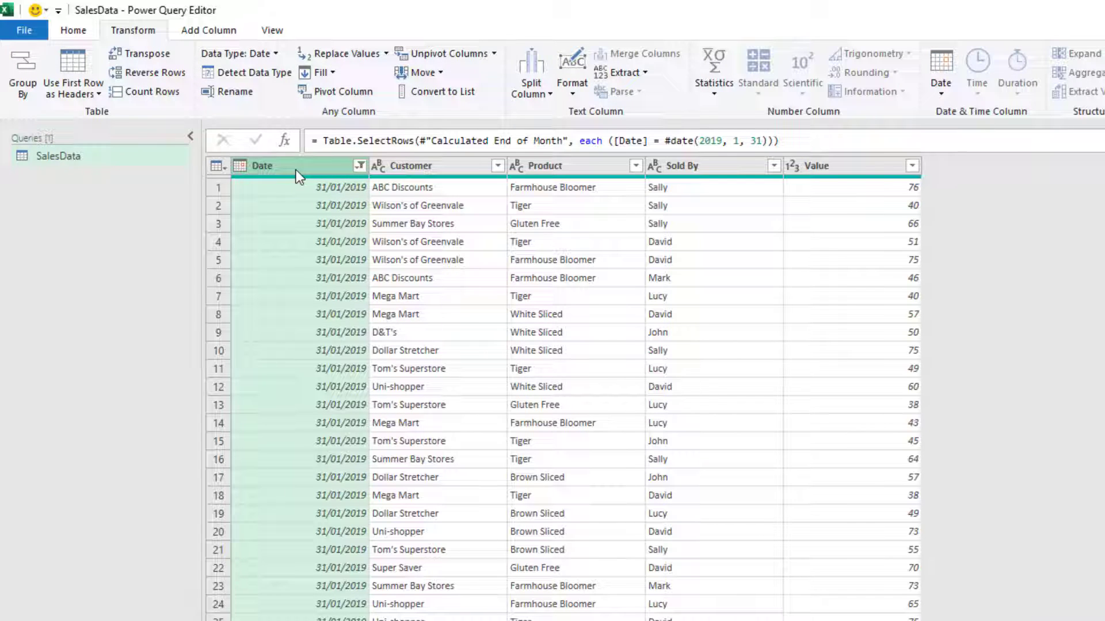
{"action": "right_click", "coordinate": [295, 170]}
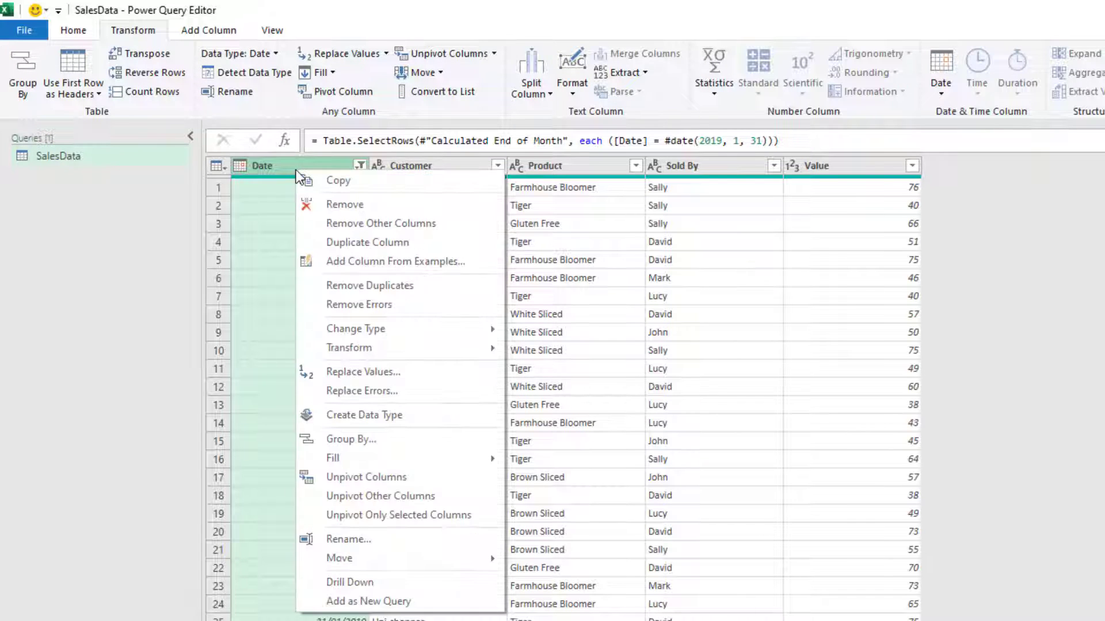
{"action": "left_click", "coordinate": [341, 206]}
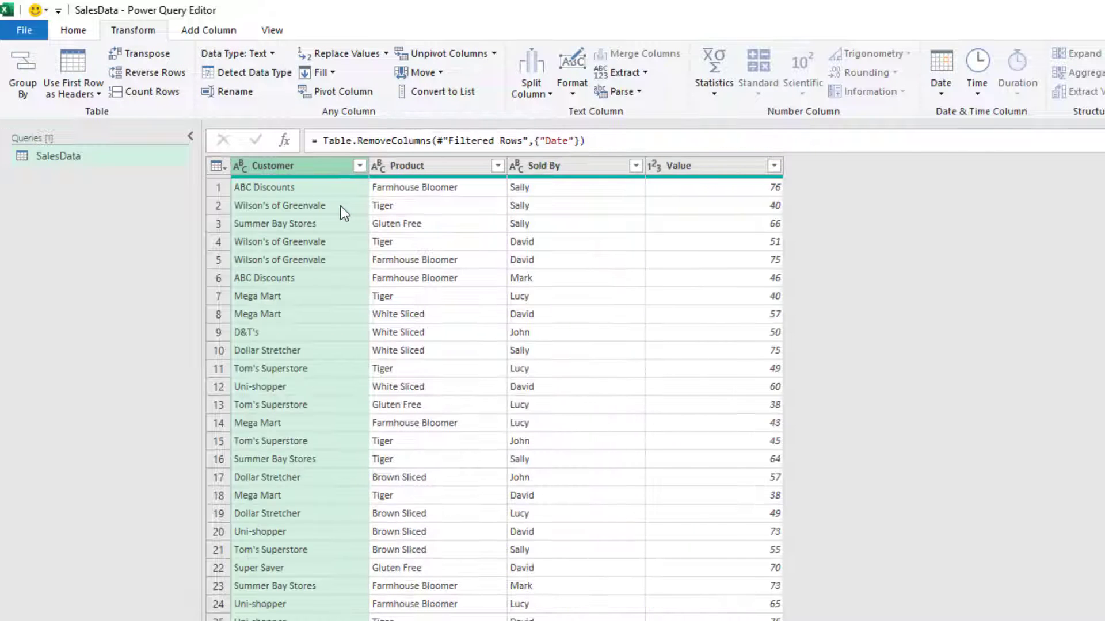
Filter Sold By to David only, then remove the Sold By column
{"action": "left_click", "coordinate": [635, 166]}
{"action": "left_click", "coordinate": [443, 348]}
{"action": "left_click", "coordinate": [422, 363]}
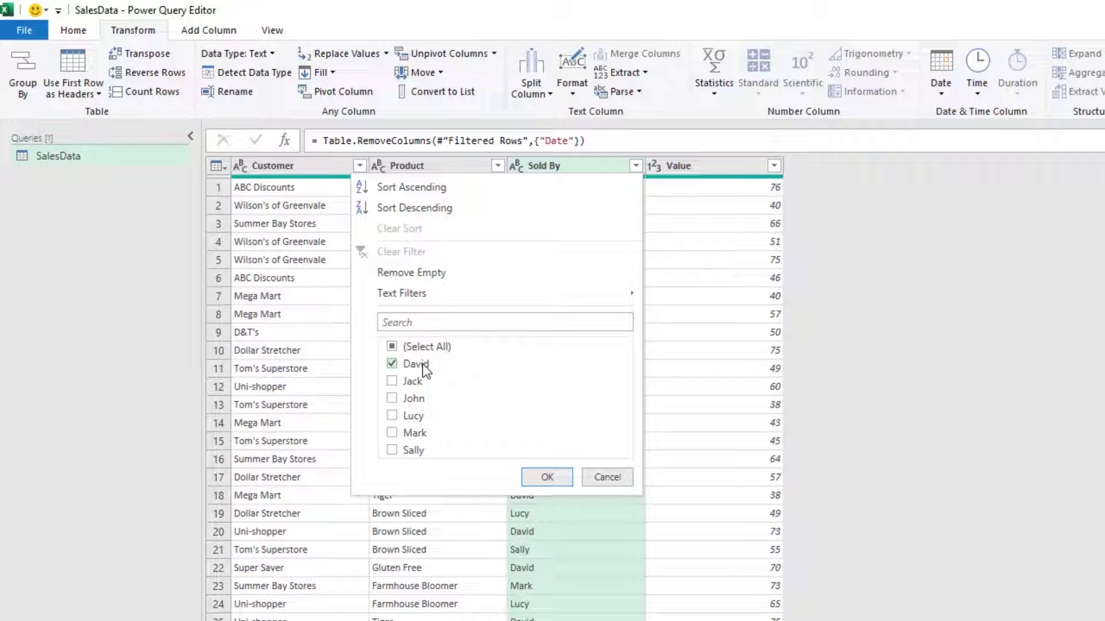
{"action": "left_click", "coordinate": [547, 478]}
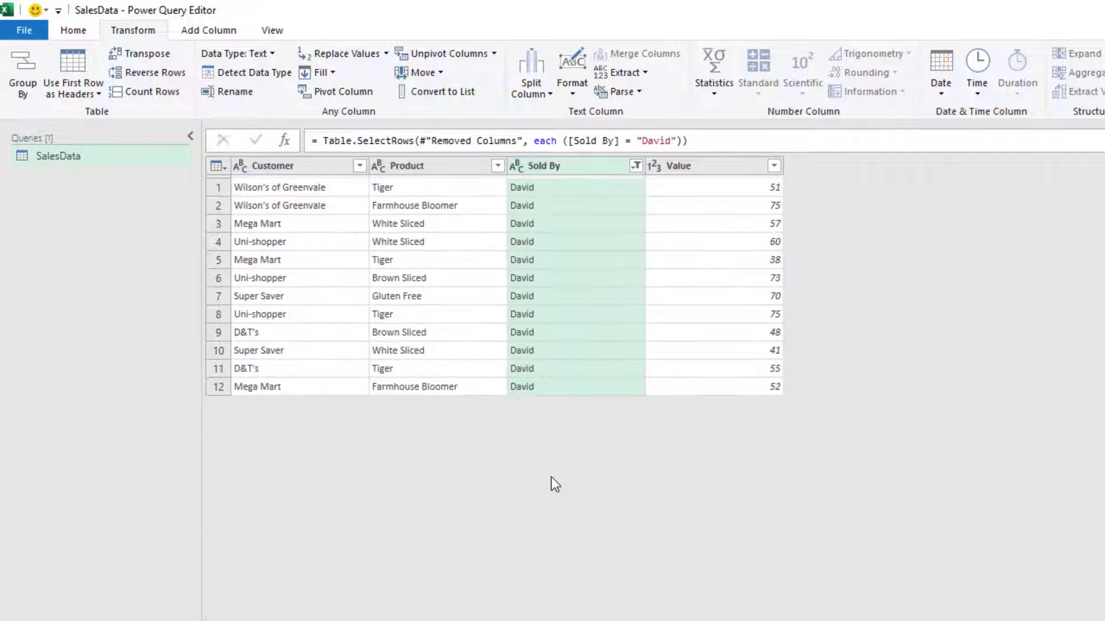
{"action": "left_click", "coordinate": [679, 140]}
{"action": "left_click_drag", "start_coordinate": [680, 141], "coordinate": [633, 141]}
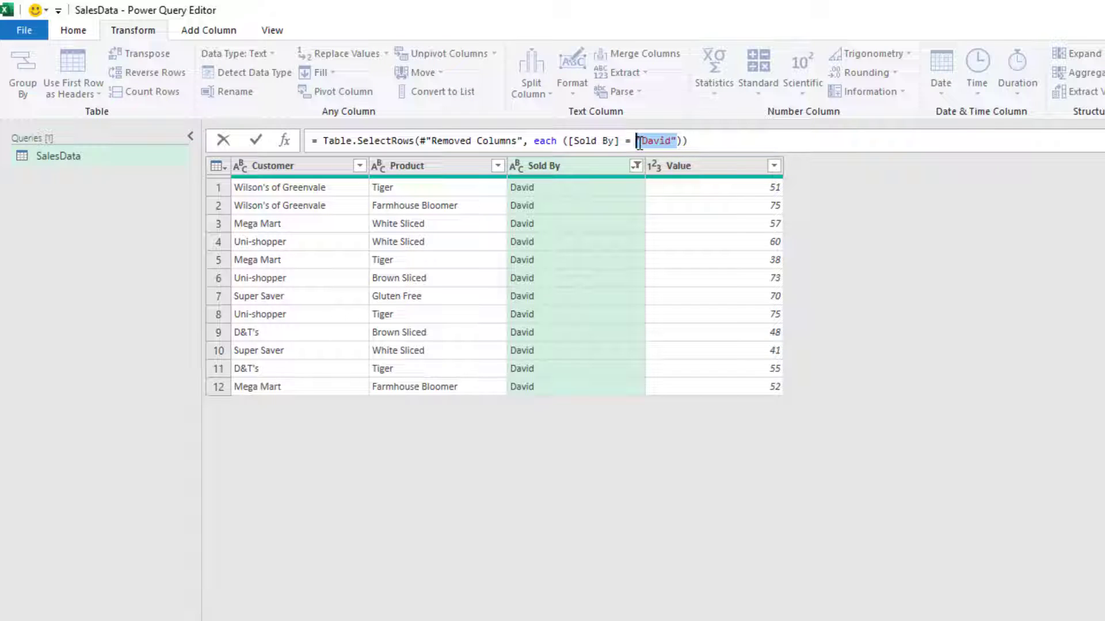
{"action": "left_click", "coordinate": [593, 172]}
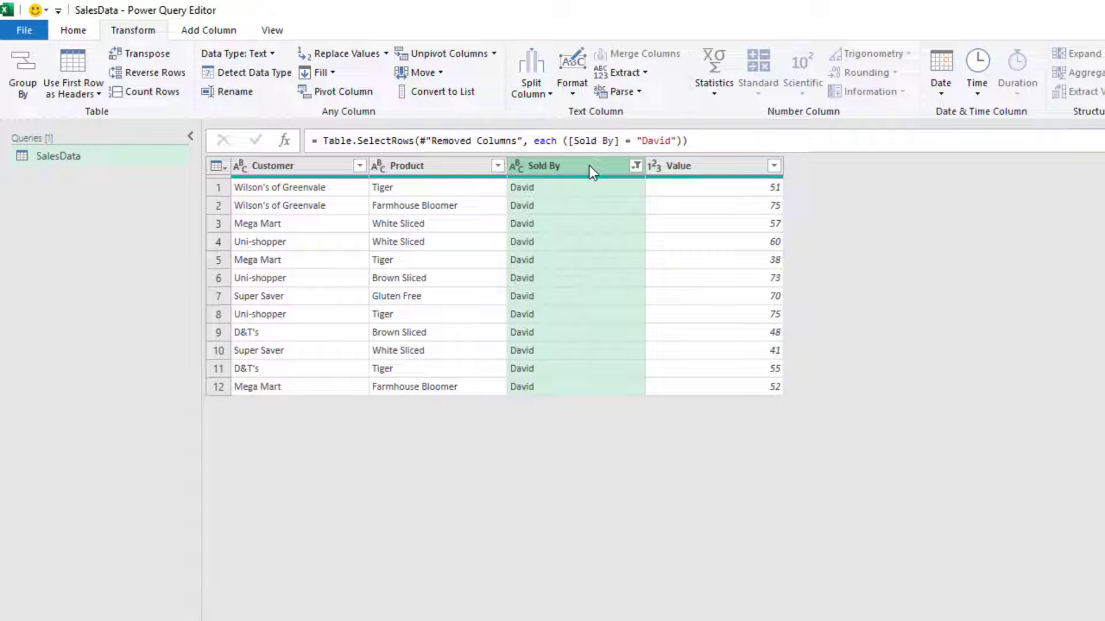
{"action": "right_click", "coordinate": [589, 164]}
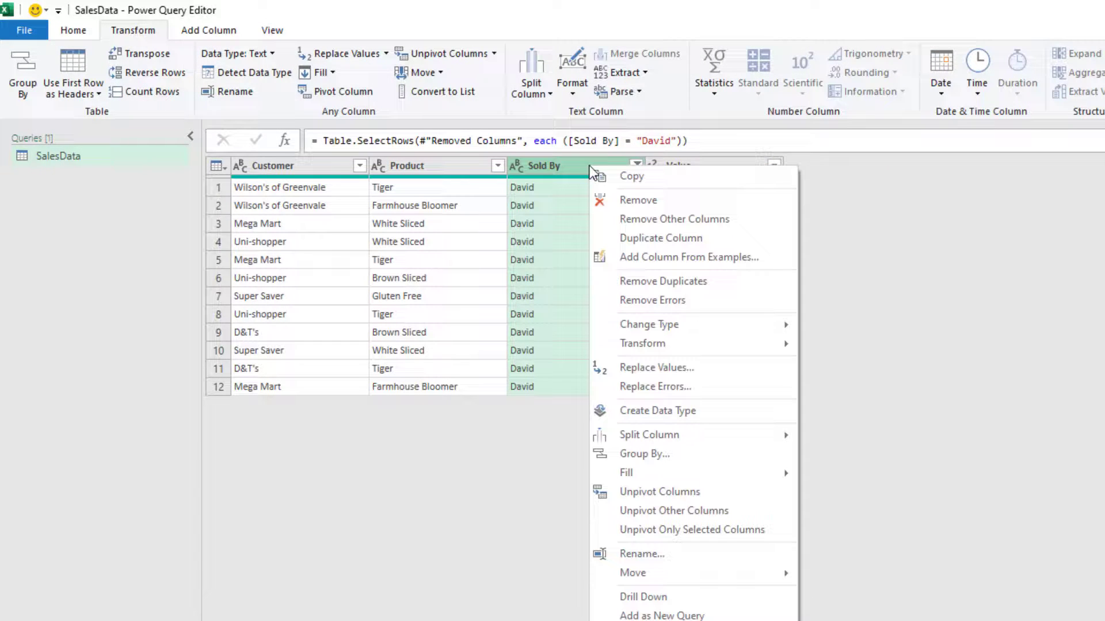
{"action": "left_click", "coordinate": [621, 201]}
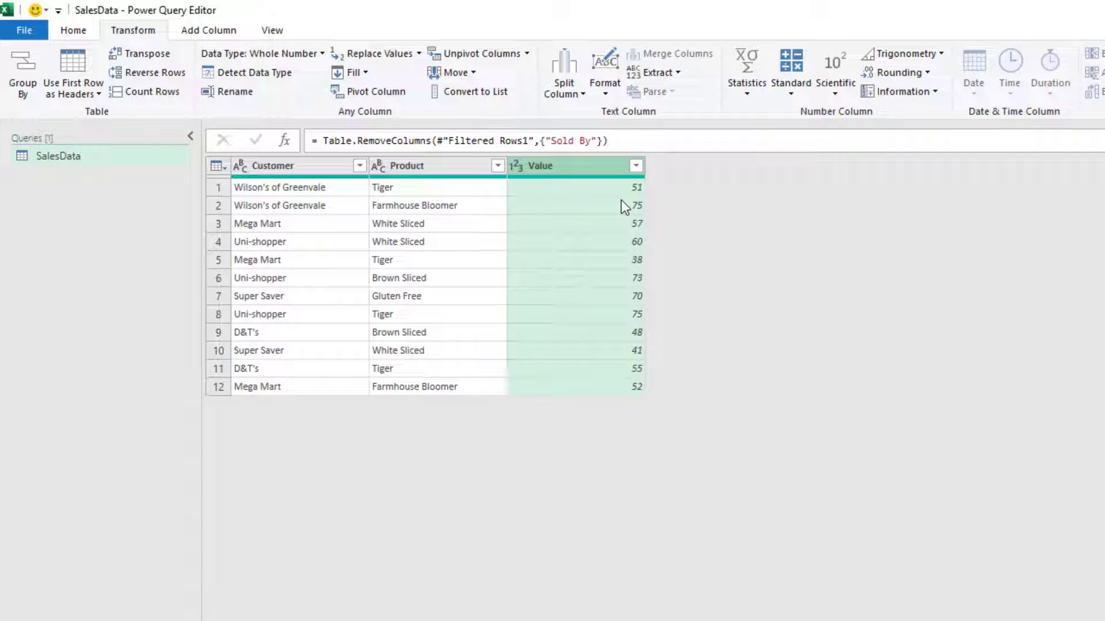
Load the query results as a table on a new worksheet using Close & Load To
{"action": "left_click", "coordinate": [84, 34]}
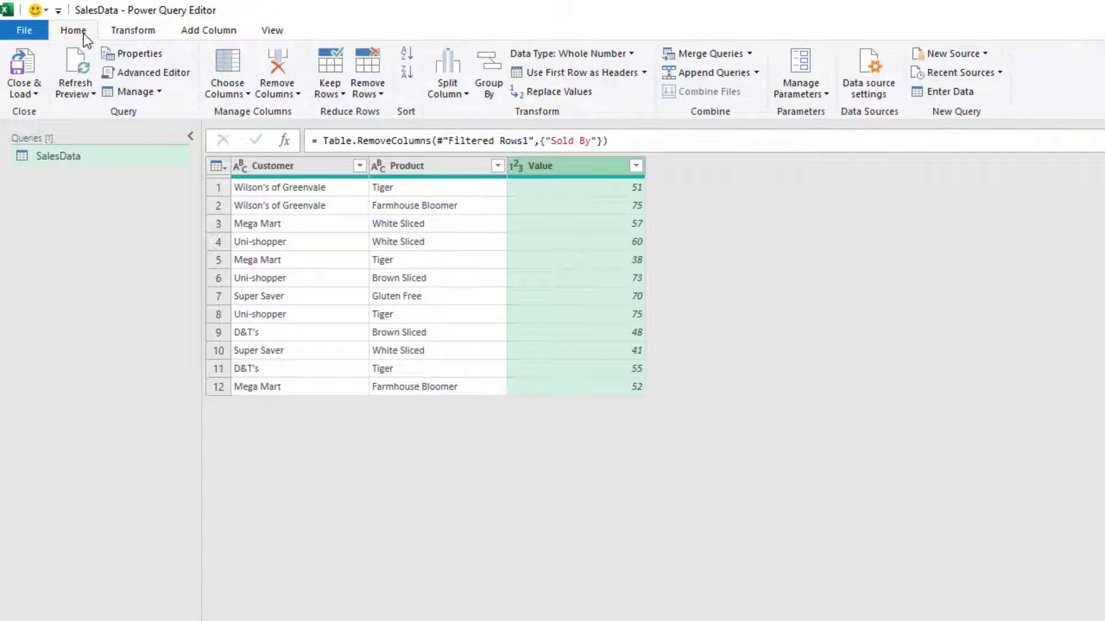
{"action": "left_click", "coordinate": [30, 94]}
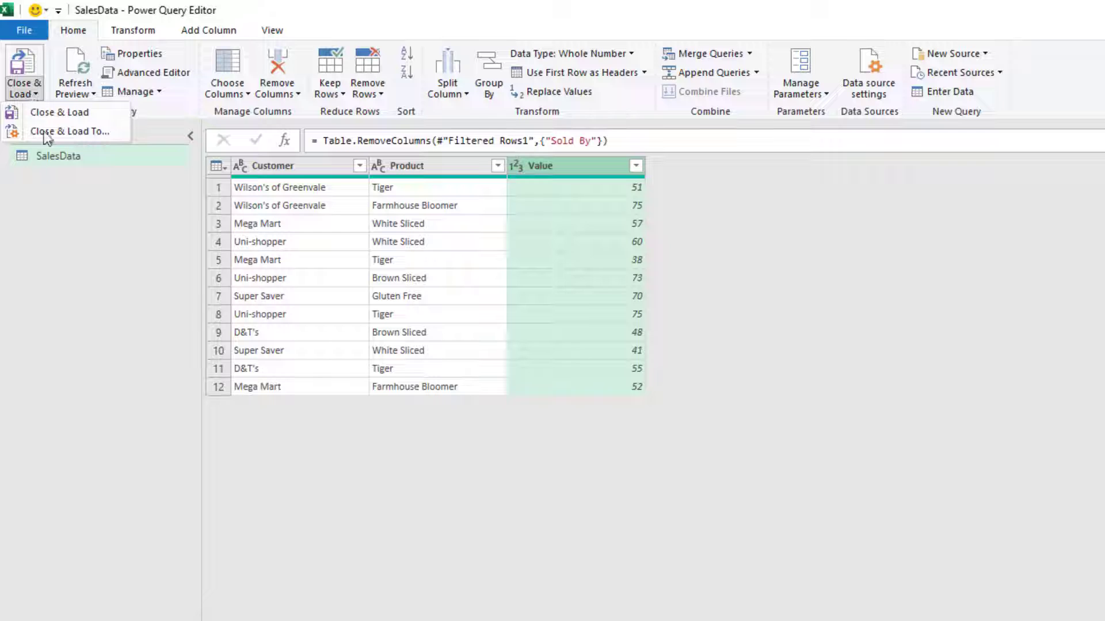
{"action": "left_click", "coordinate": [61, 132]}
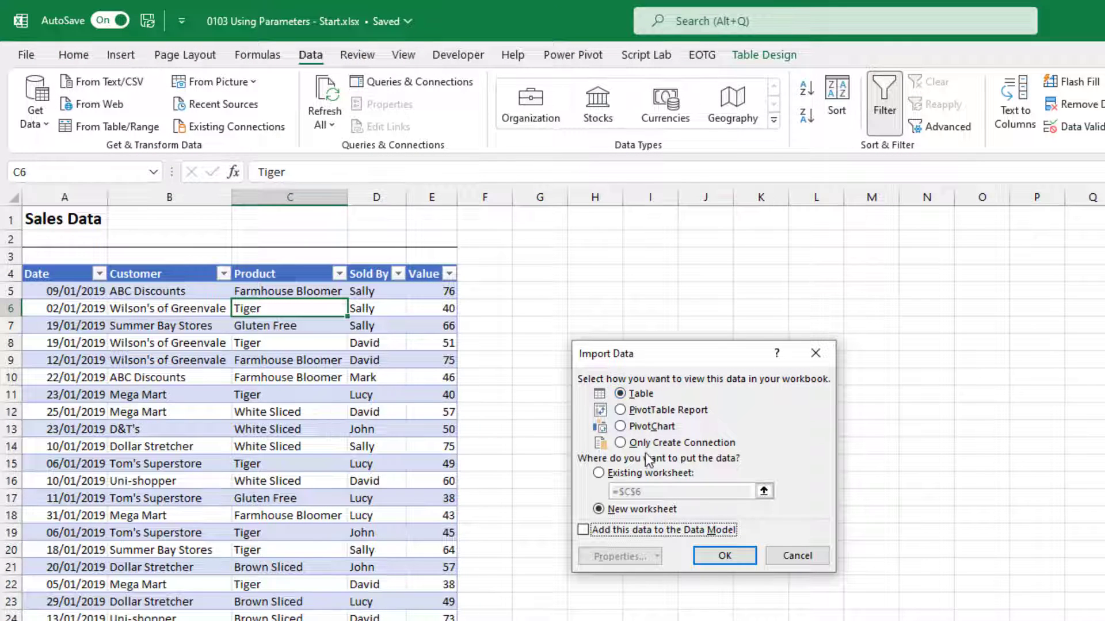
{"action": "left_click", "coordinate": [715, 558]}
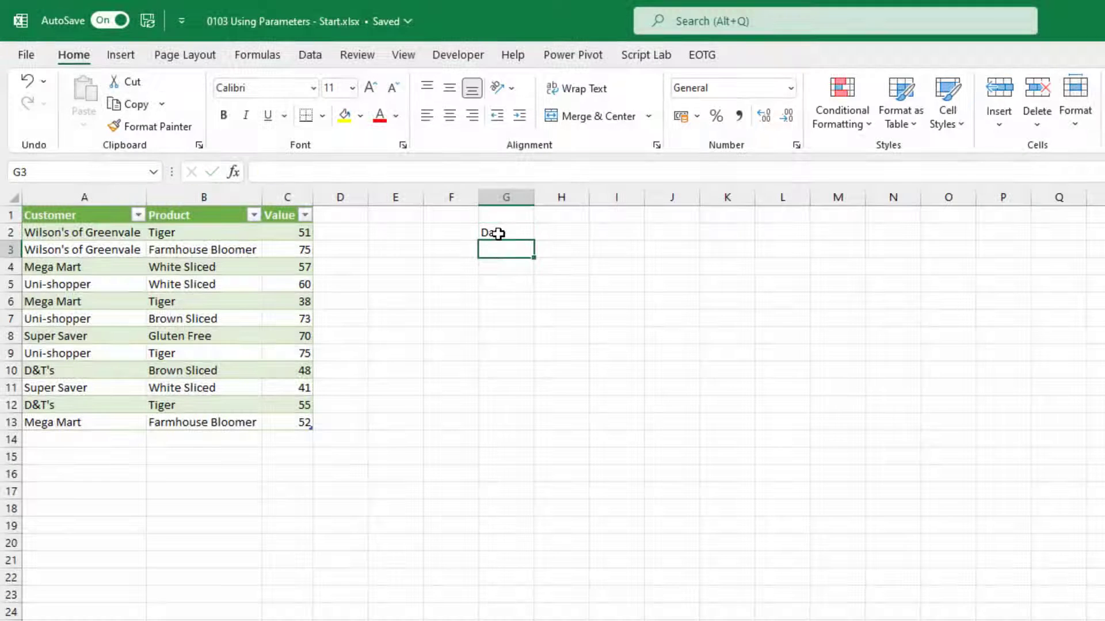
Enter 31/03/2019 in G3 under the Date heading and start the SoldBy label in G5
{"action": "type", "text": "31/0"}
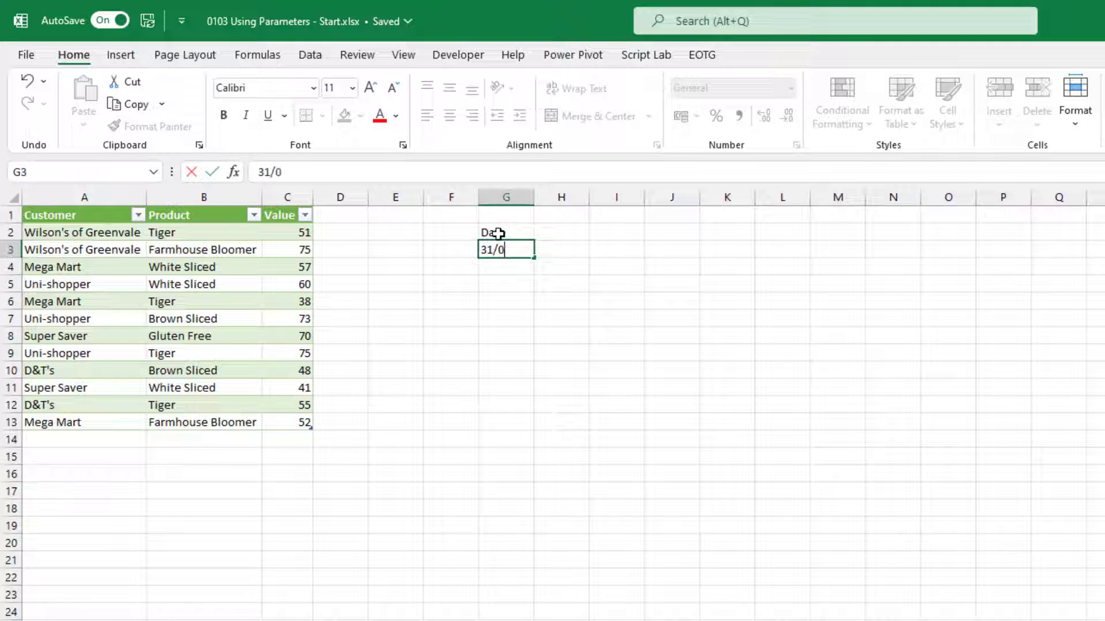
{"action": "type", "text": "3/2019"}
{"action": "key", "text": "Return"}
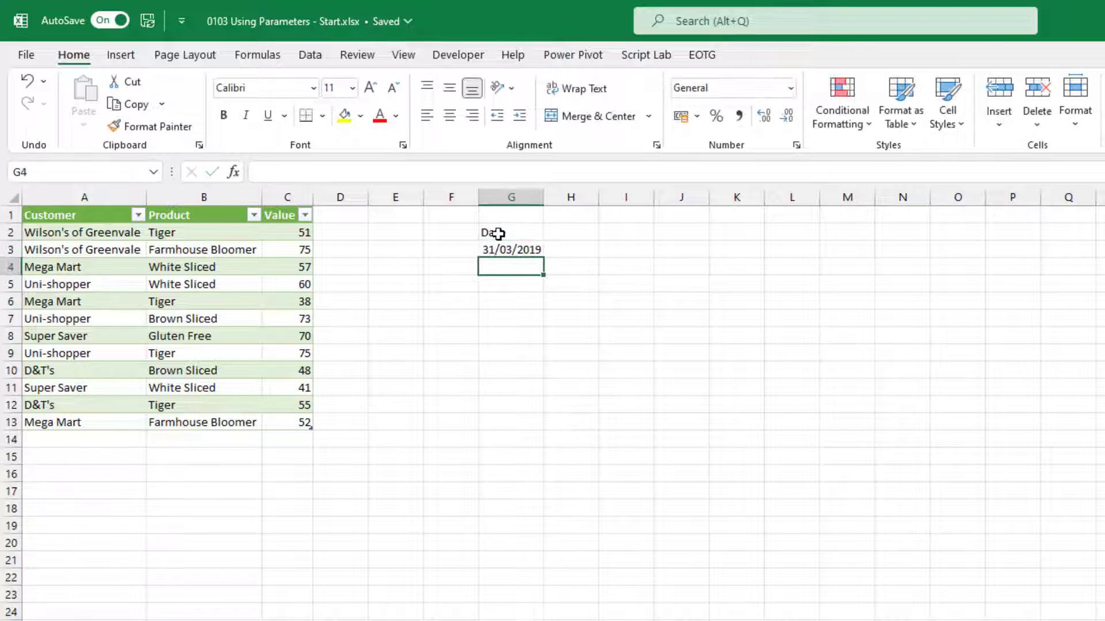
{"action": "left_click", "coordinate": [530, 284]}
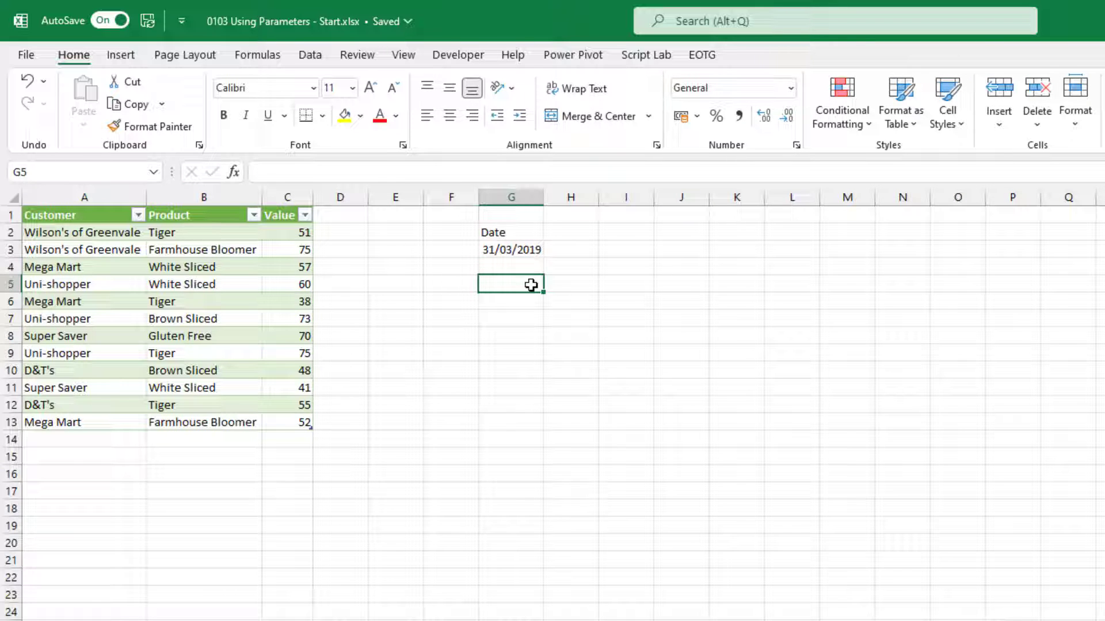
{"action": "type", "text": "Sol"}
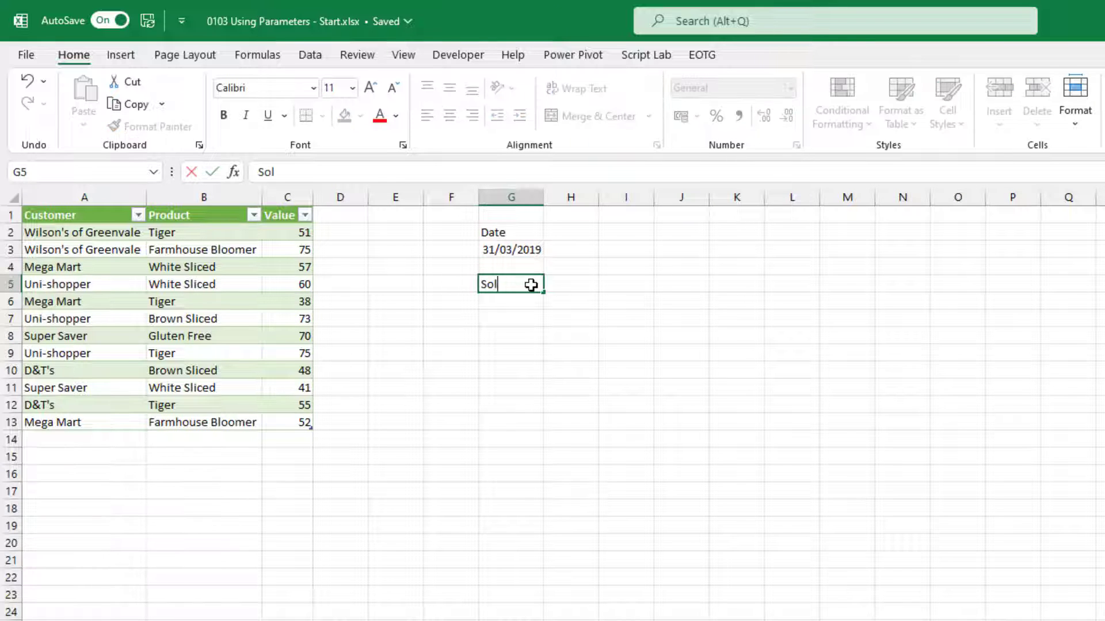
{"action": "type", "text": "dBy"}
Finish the SoldBy label in G5 and enter Sally in G6
{"action": "key", "text": "Return"}
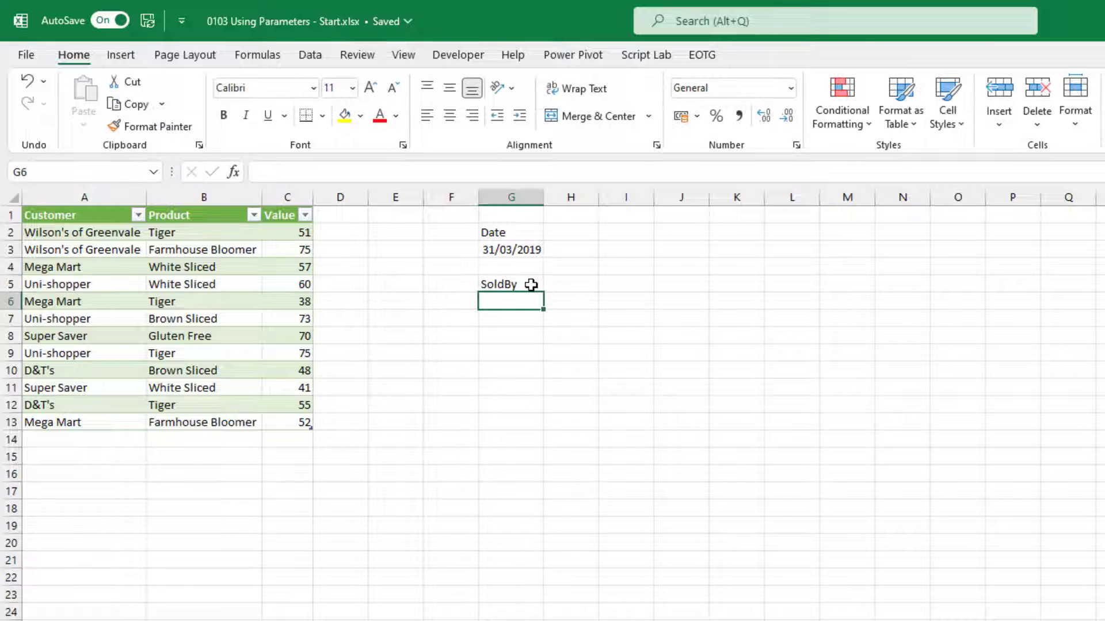
{"action": "type", "text": "Sally"}
{"action": "key", "text": "Return"}
Turn G2:G3 into a table named Date
{"action": "left_click", "coordinate": [511, 245]}
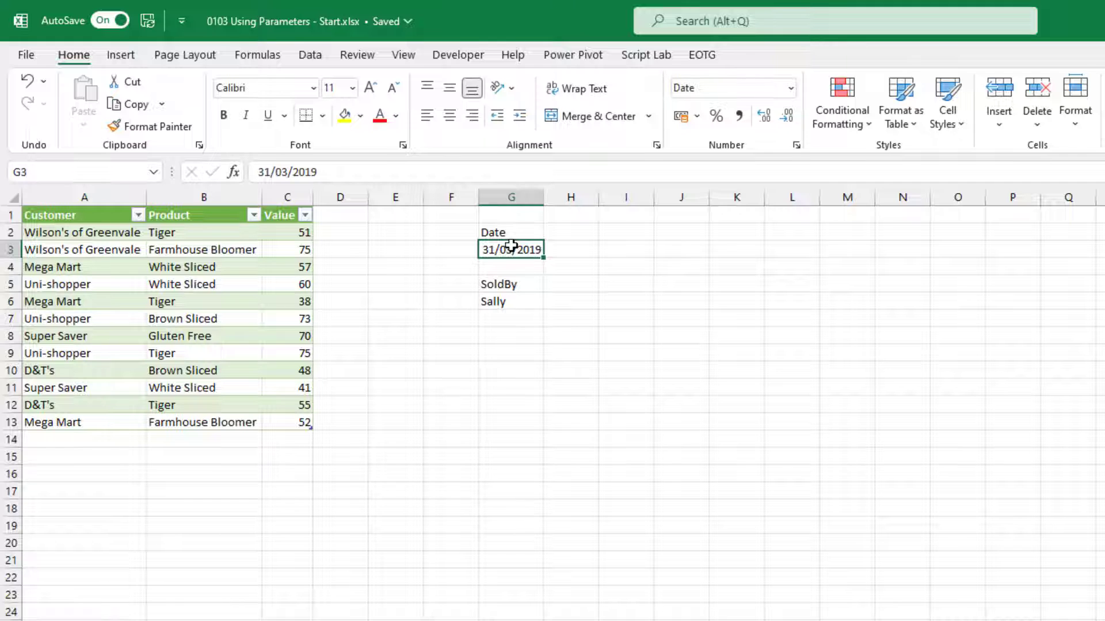
{"action": "key", "text": "ctrl+t"}
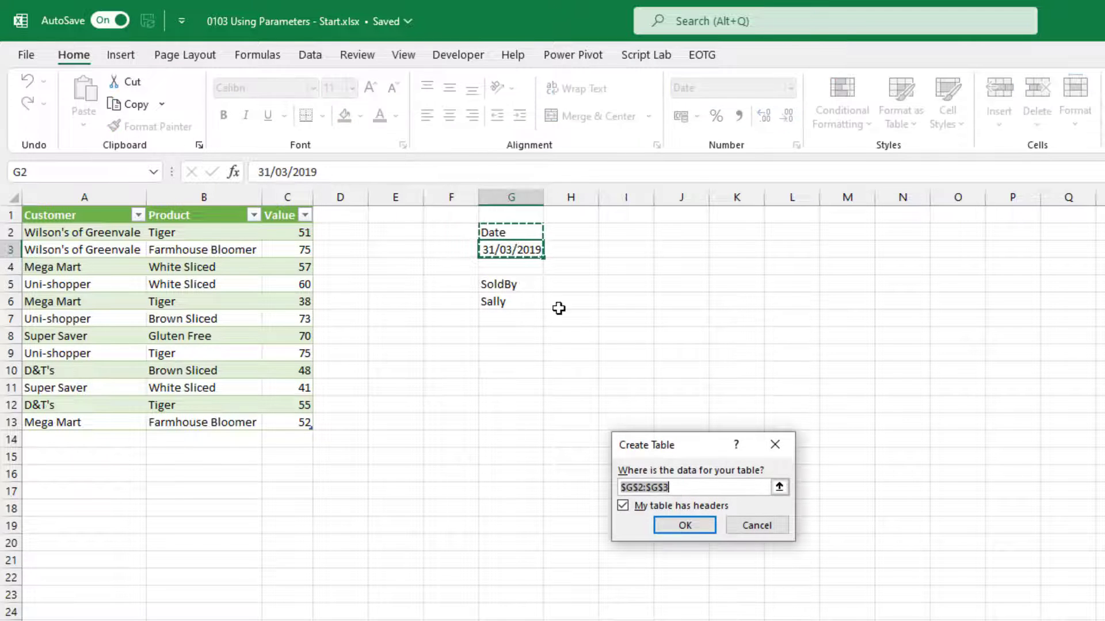
{"action": "left_click", "coordinate": [676, 525]}
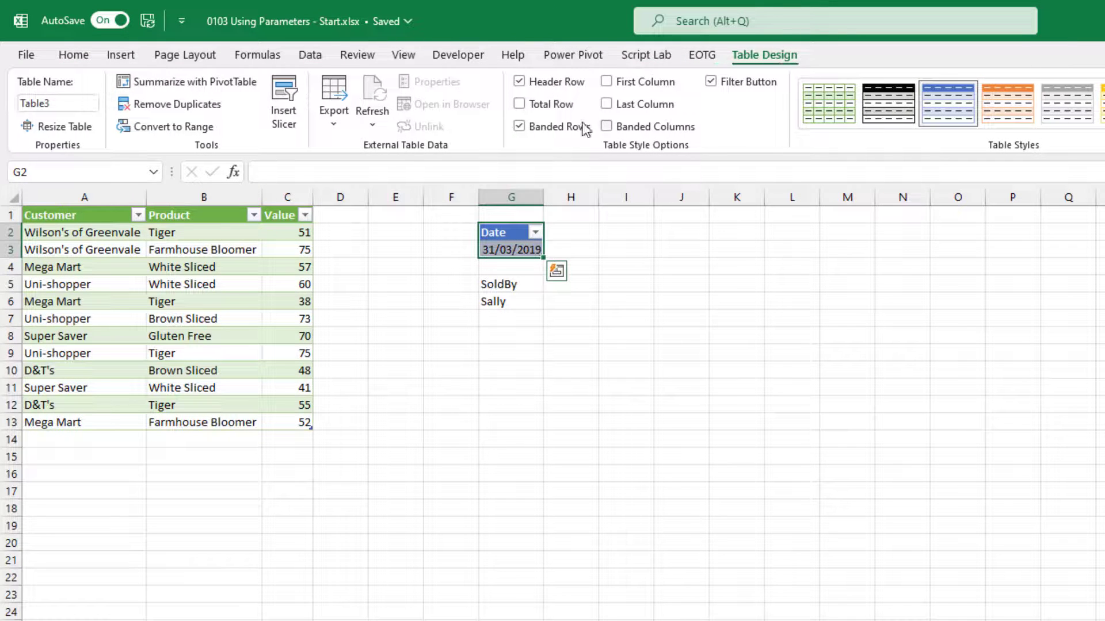
{"action": "left_click", "coordinate": [76, 105]}
{"action": "type", "text": "Date"}
{"action": "key", "text": "Return"}
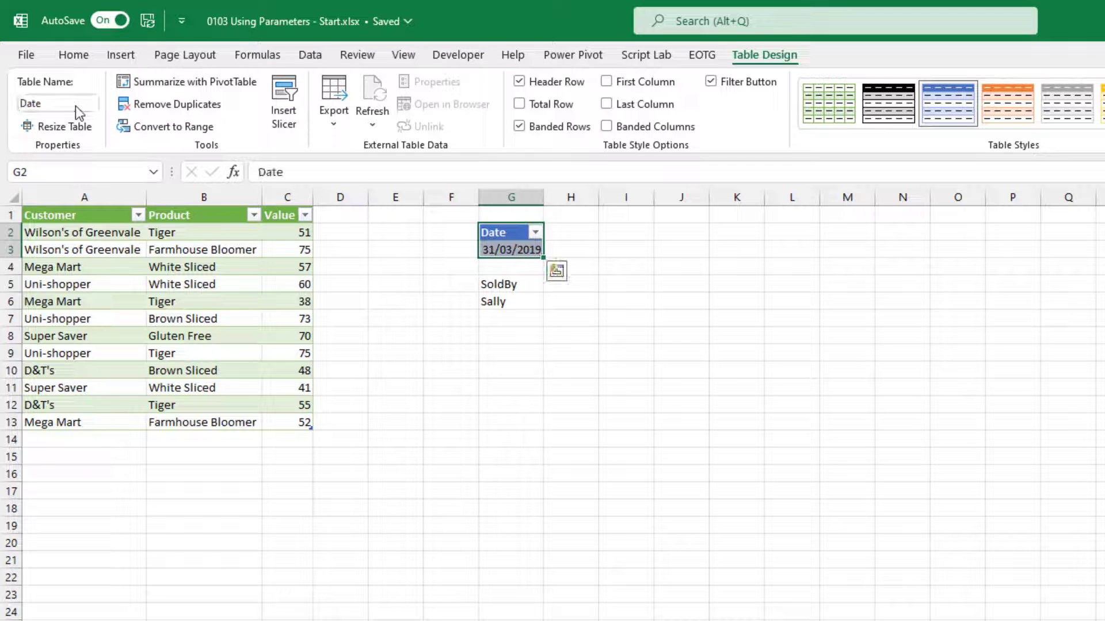
Turn G5:G6 into a table with headers named SoldBy
{"action": "left_click", "coordinate": [499, 284]}
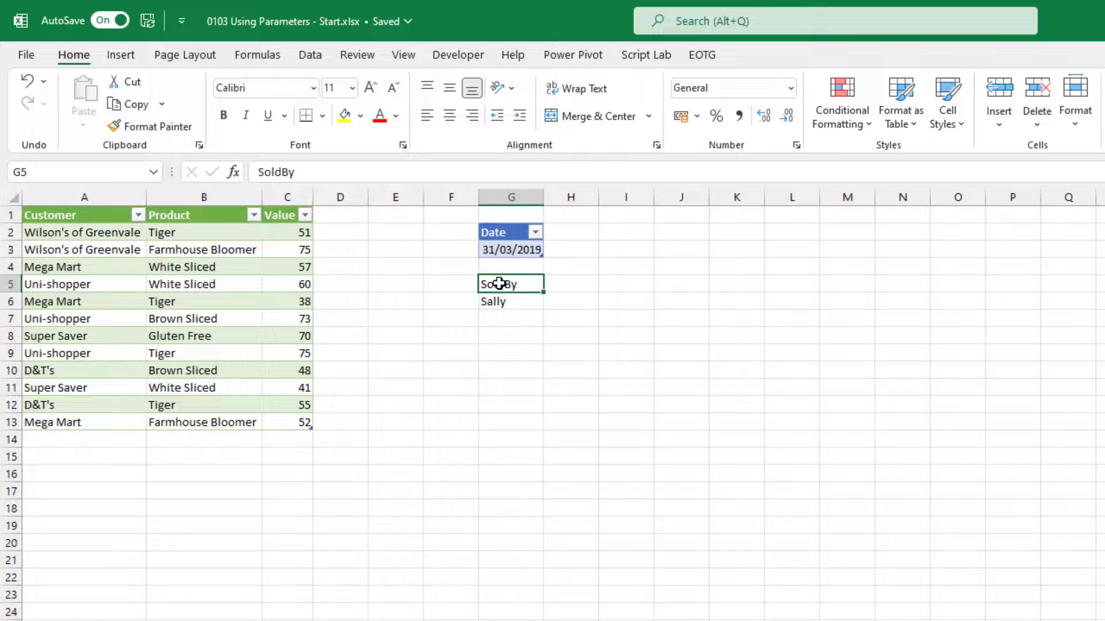
{"action": "key", "text": "ctrl+t"}
{"action": "left_click", "coordinate": [656, 507]}
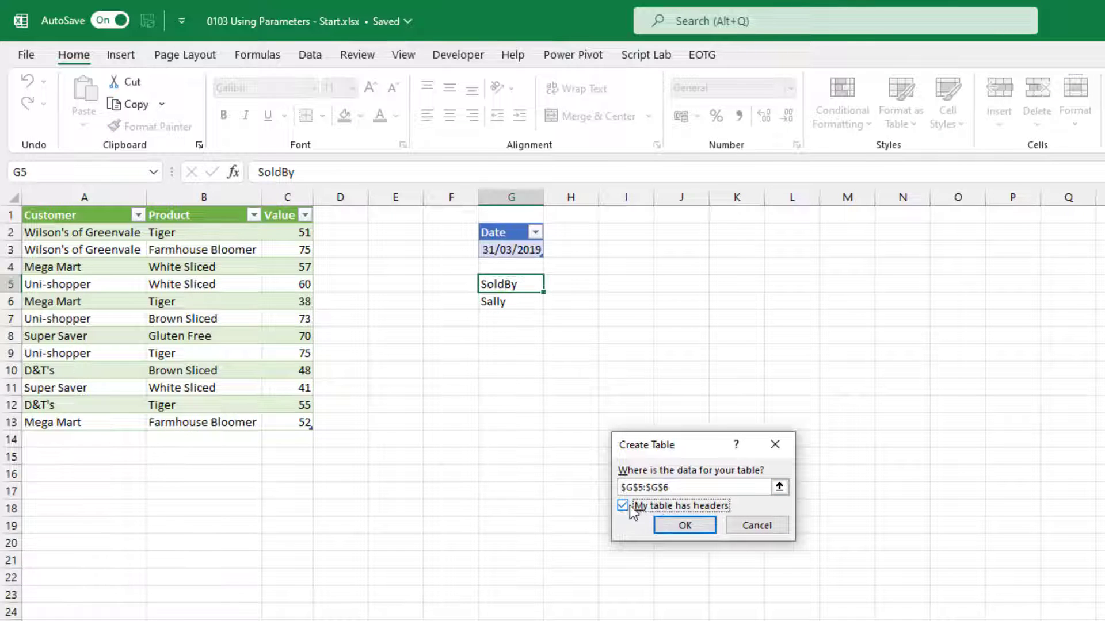
{"action": "left_click", "coordinate": [682, 526]}
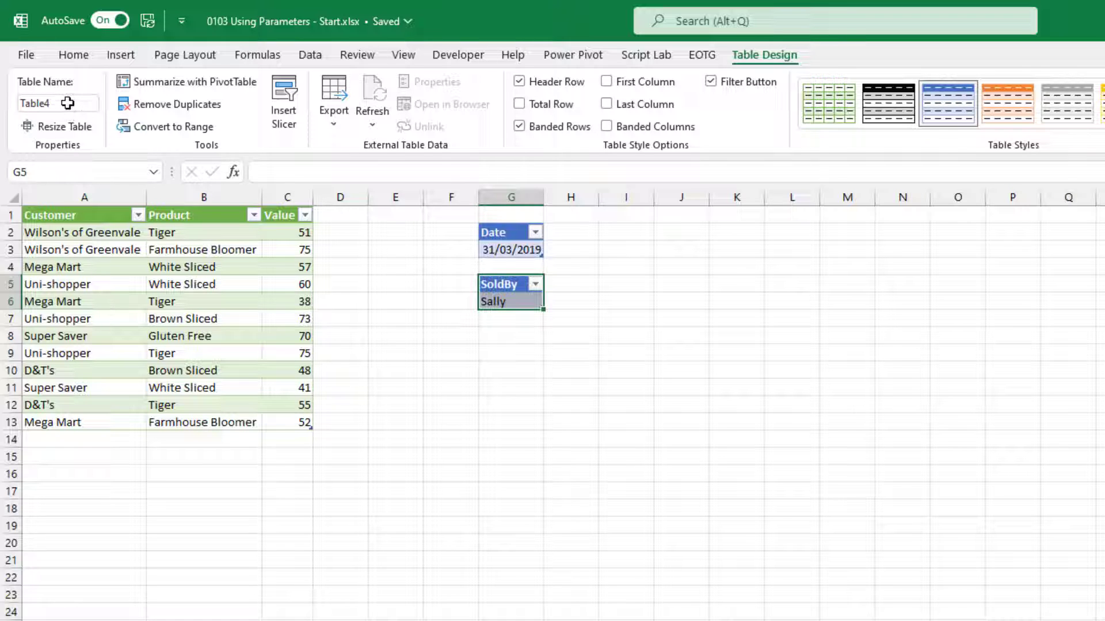
{"action": "left_click", "coordinate": [49, 103]}
{"action": "type", "text": "SoldBy"}
{"action": "key", "text": "Return"}
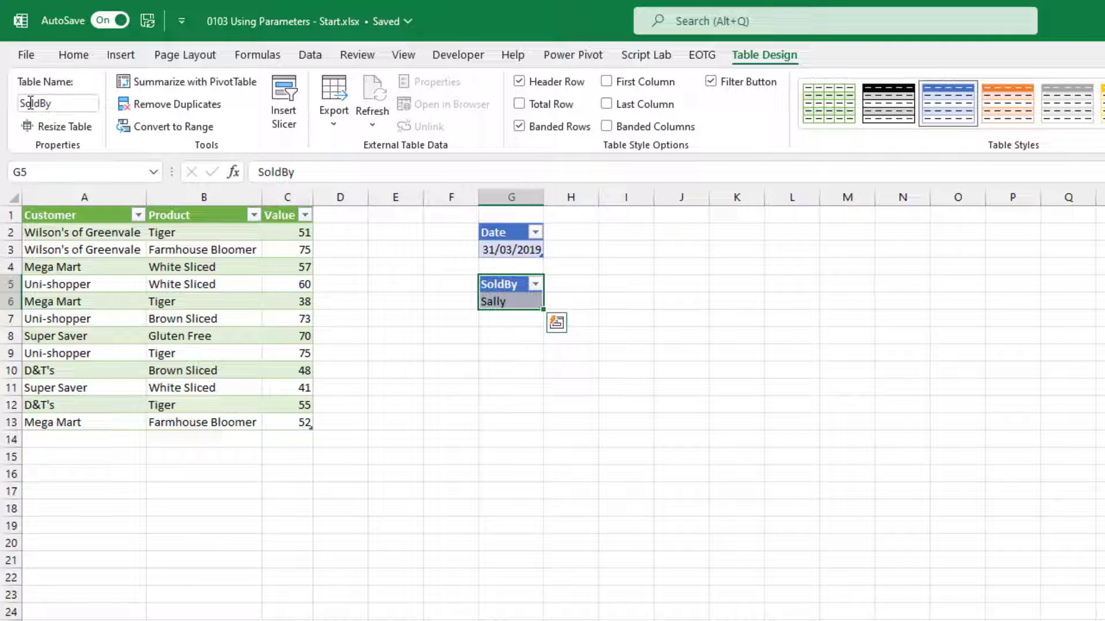
{"action": "left_click", "coordinate": [511, 250]}
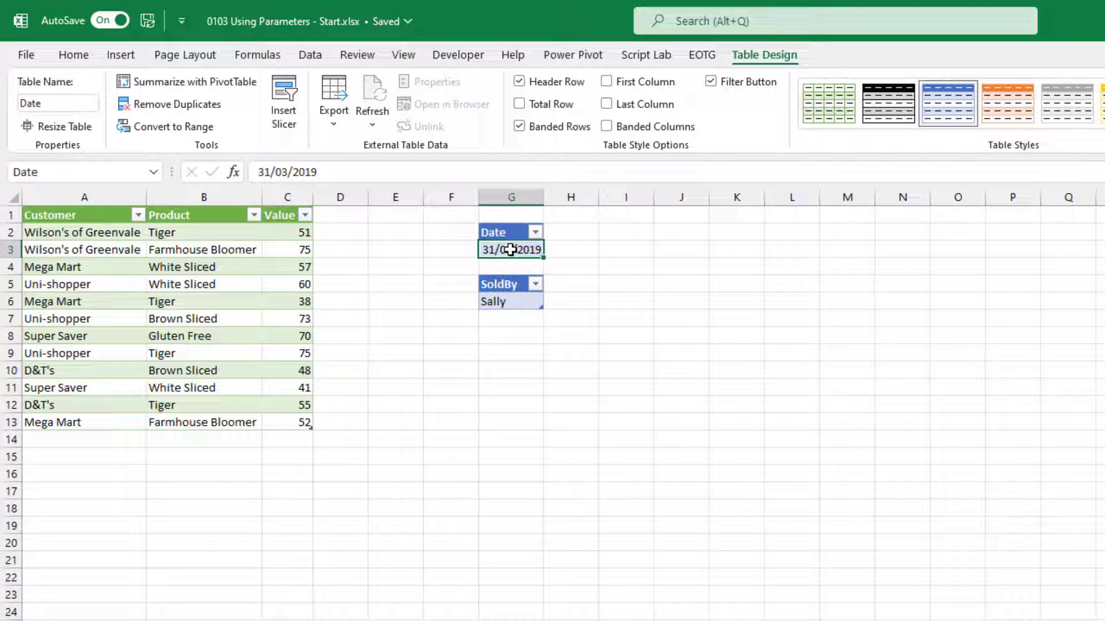
Create a Date query from the Date table and compare it with SalesData's type-change step
{"action": "left_click", "coordinate": [310, 55]}
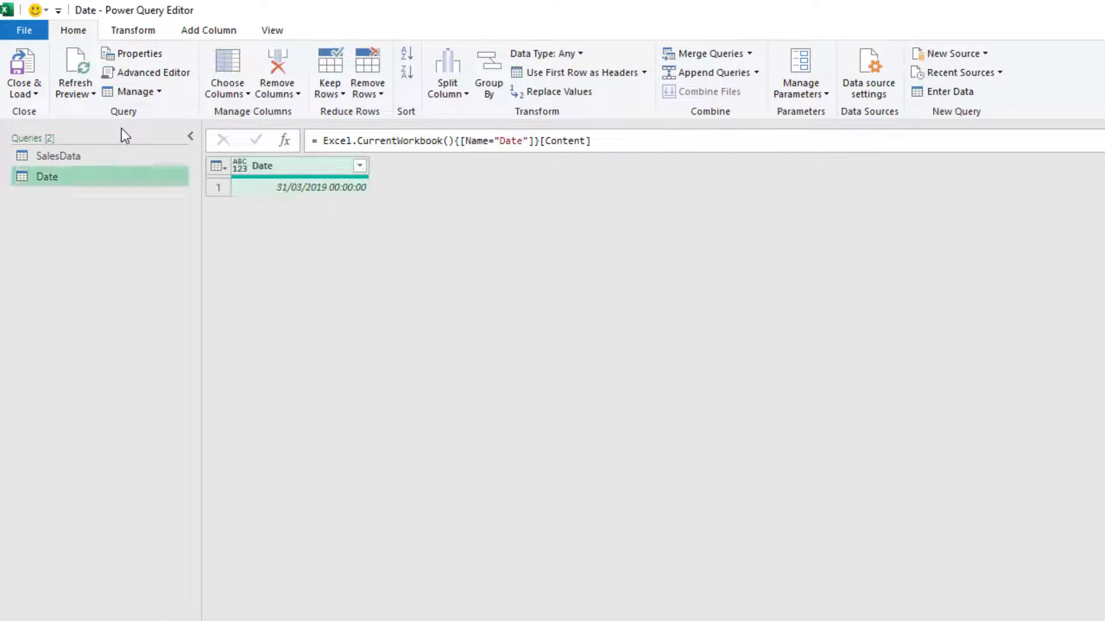
{"action": "left_click", "coordinate": [85, 156]}
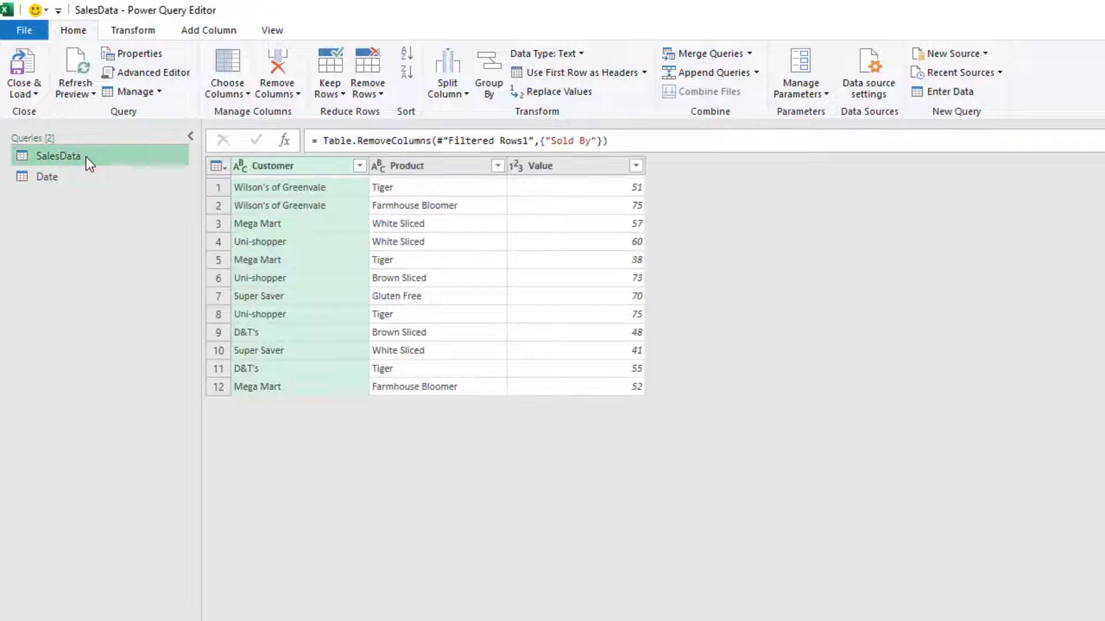
{"action": "left_click", "coordinate": [941, 308]}
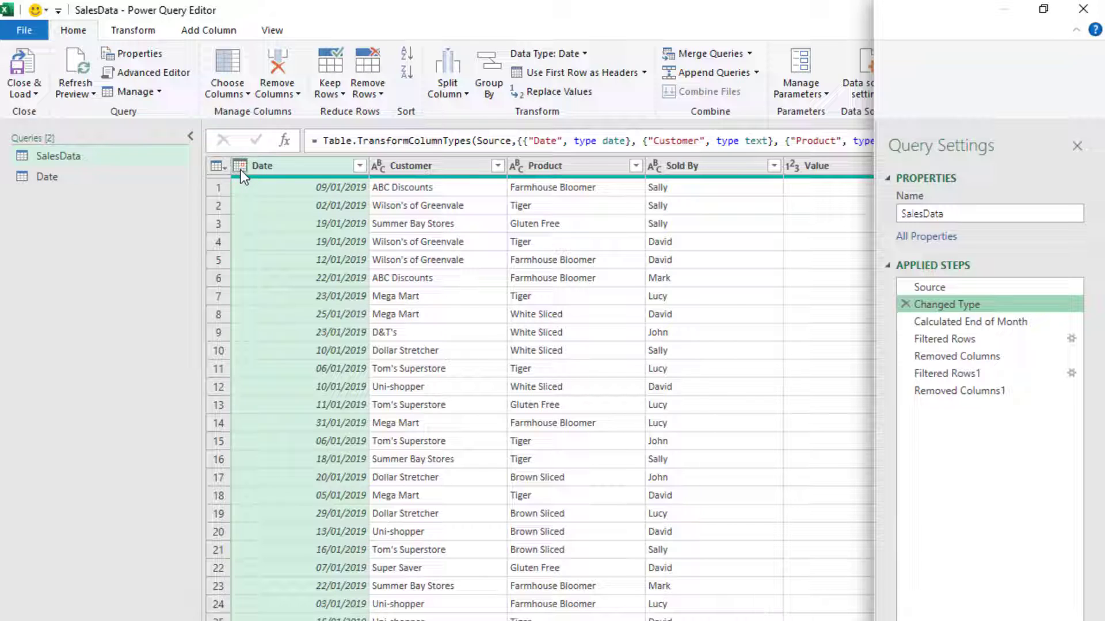
{"action": "left_click", "coordinate": [57, 177]}
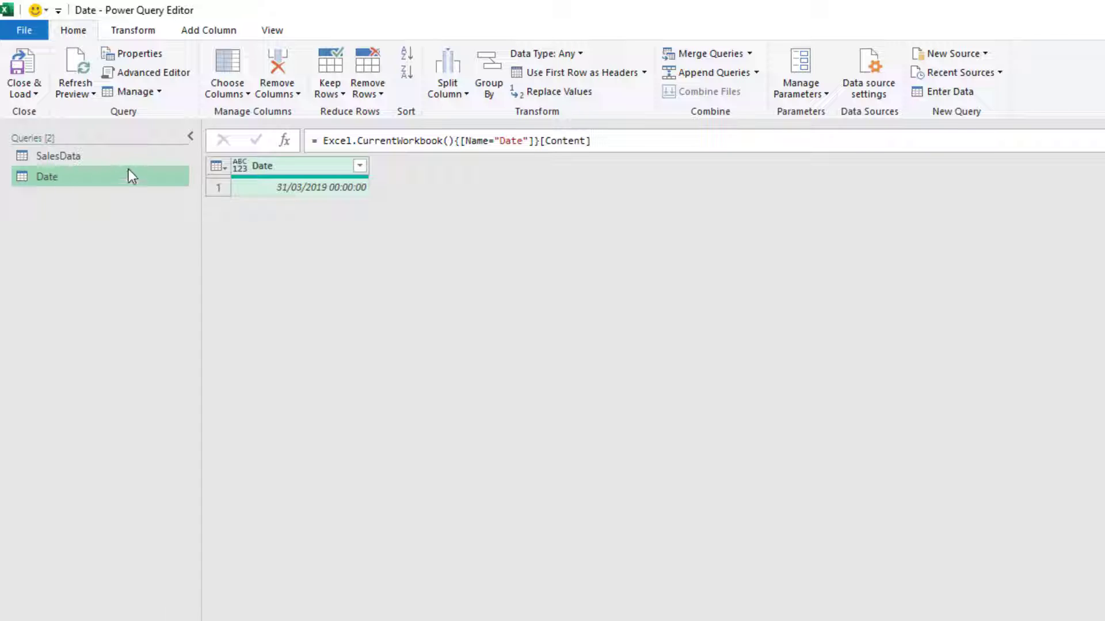
Set the Date column type to Date and drill down to the single value 31/03/2019
{"action": "left_click", "coordinate": [239, 168]}
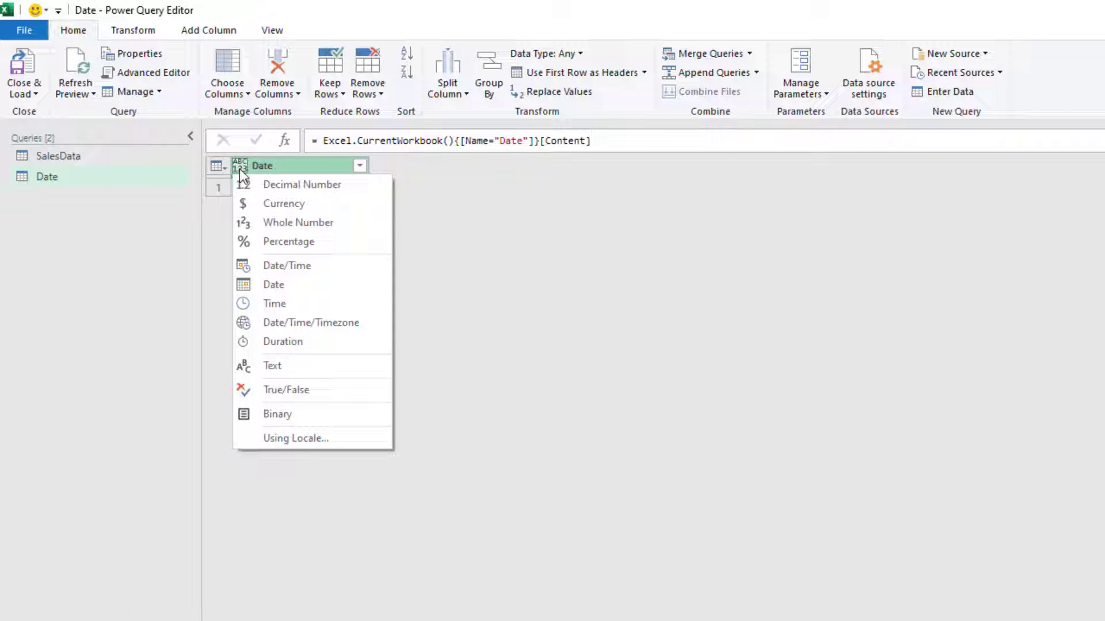
{"action": "left_click", "coordinate": [281, 284]}
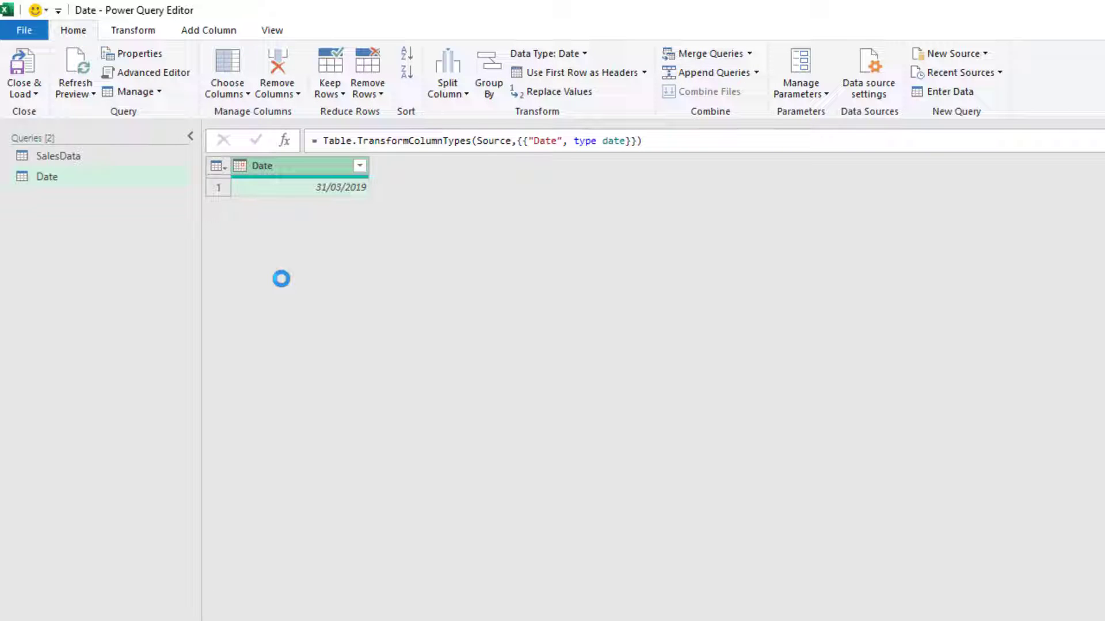
{"action": "right_click", "coordinate": [293, 190]}
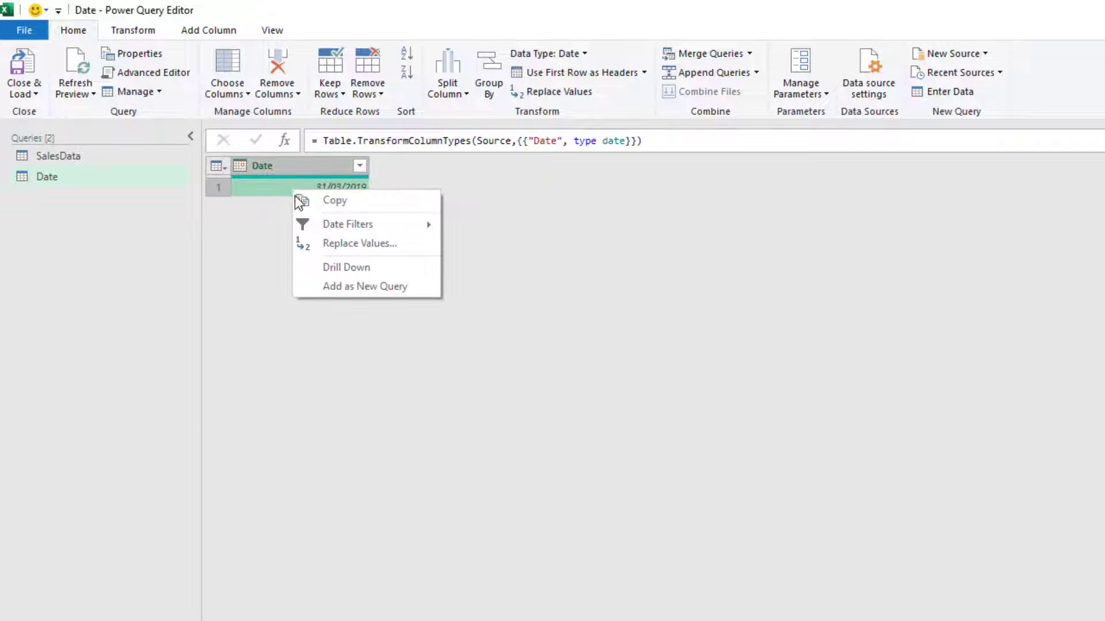
{"action": "left_click", "coordinate": [345, 269]}
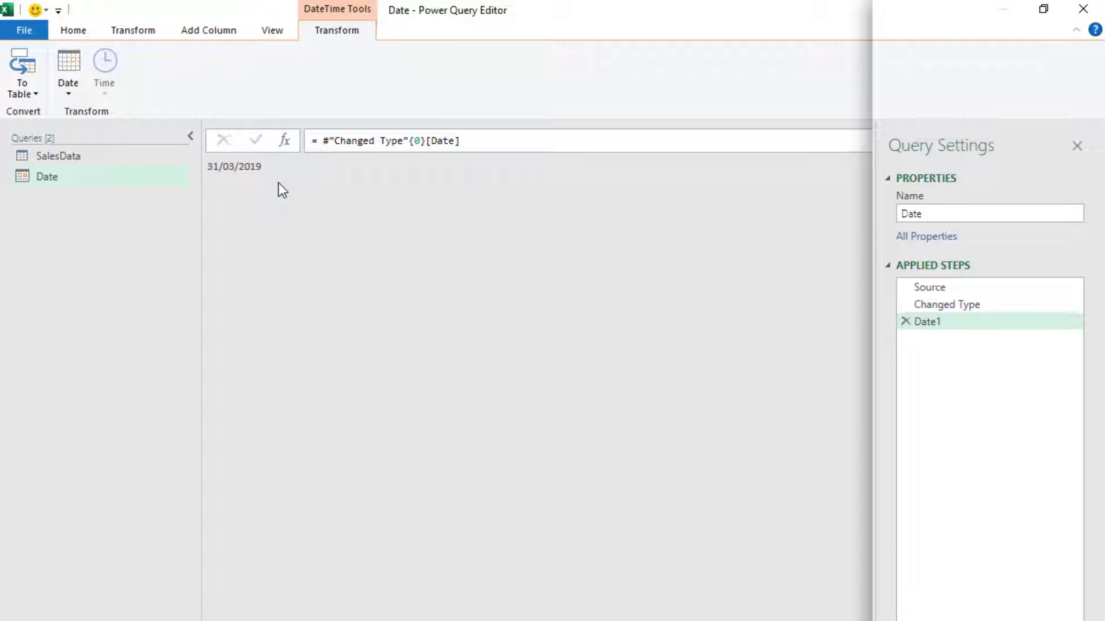
{"action": "left_click", "coordinate": [926, 304]}
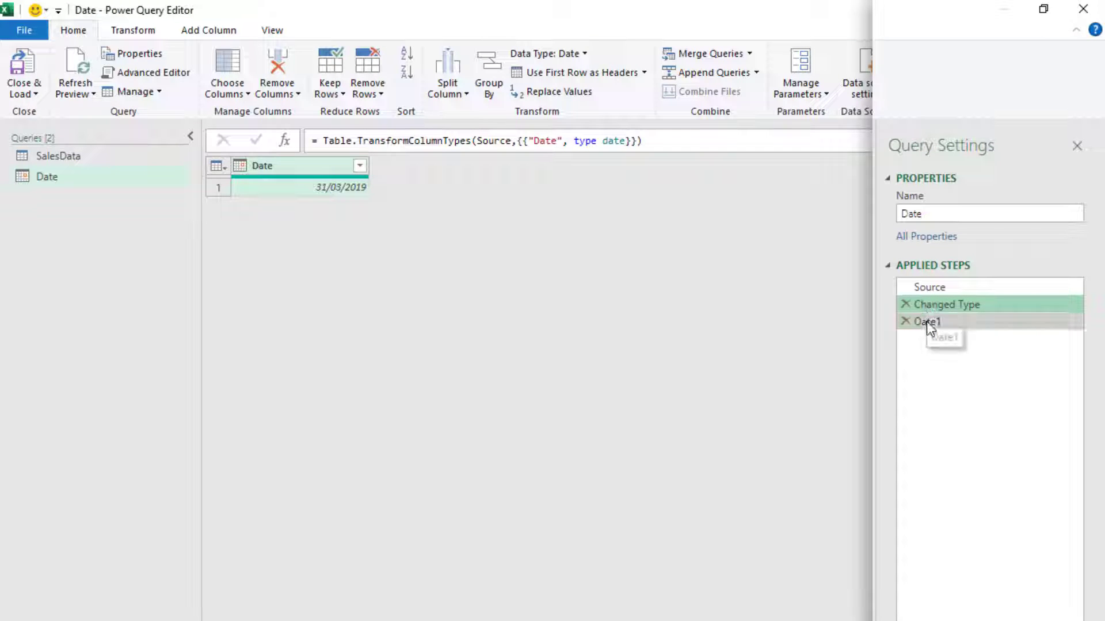
{"action": "left_click", "coordinate": [926, 322]}
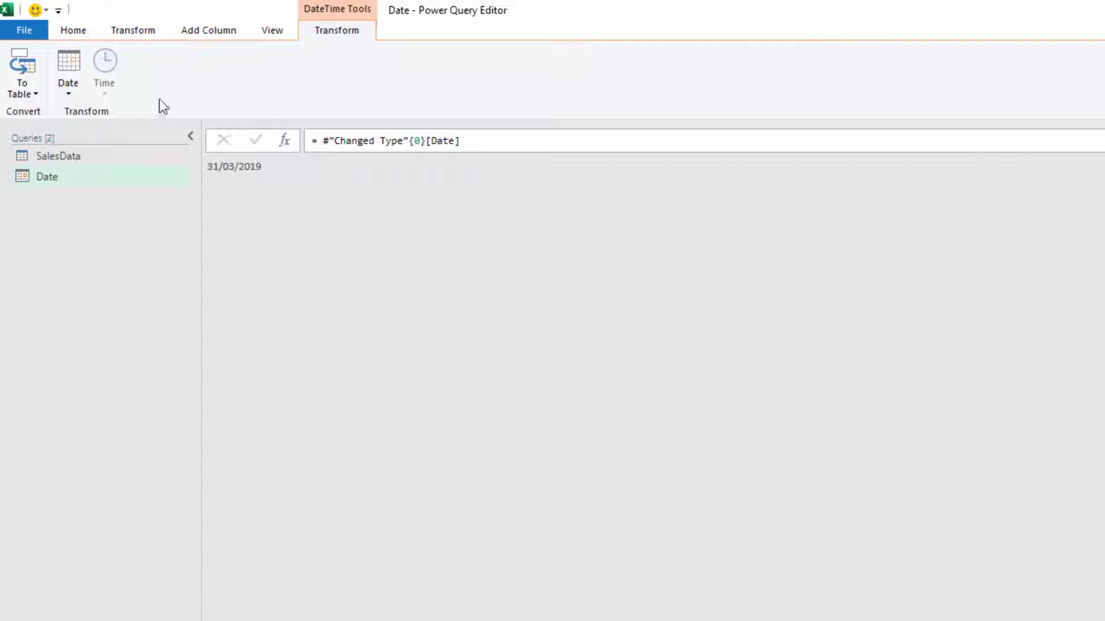
{"action": "left_click", "coordinate": [71, 33]}
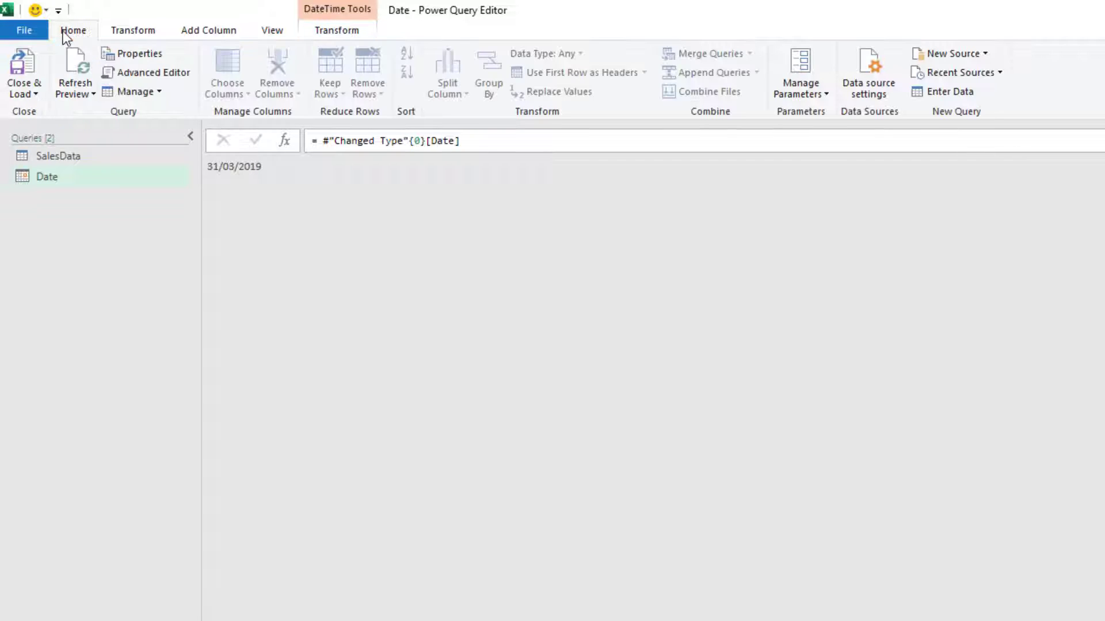
Load the Date query as Only Create Connection, then select the Sally cell in G6
{"action": "left_click", "coordinate": [38, 94]}
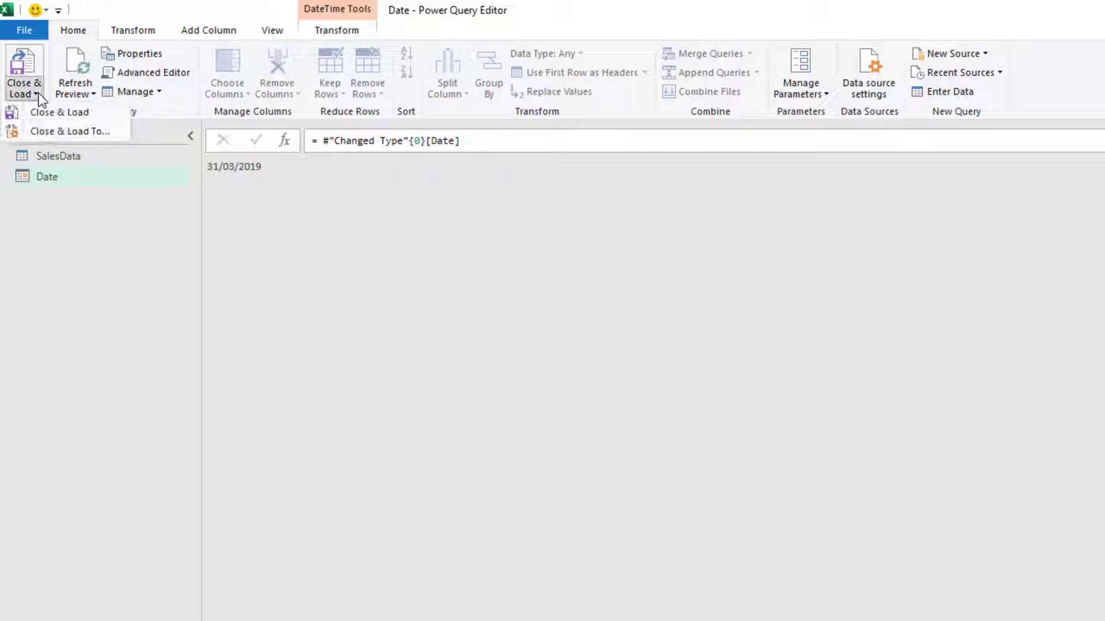
{"action": "left_click", "coordinate": [56, 128]}
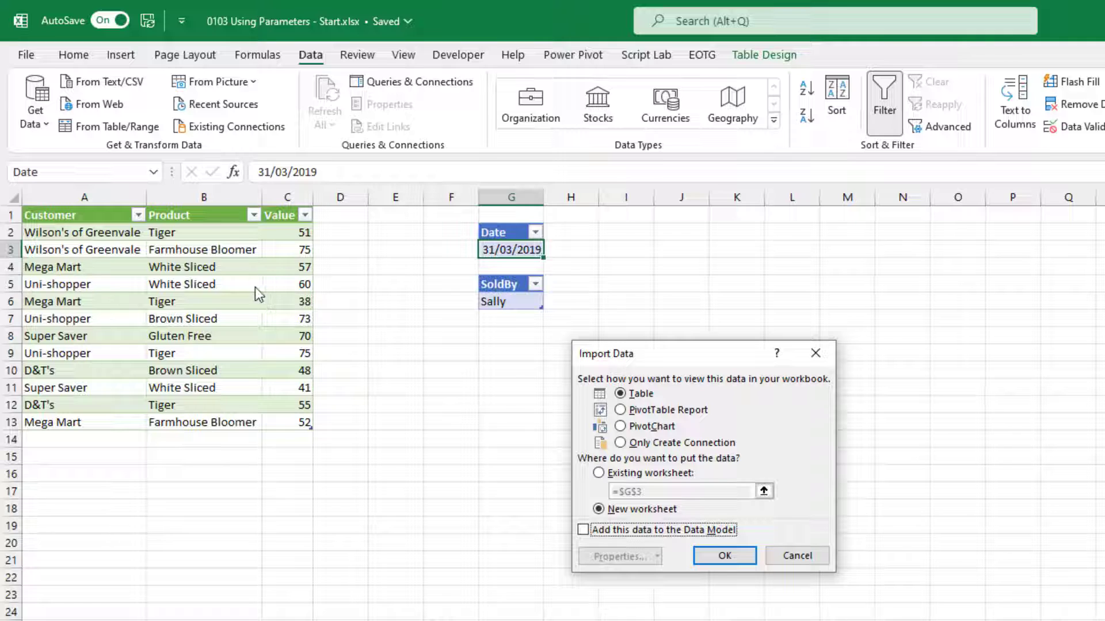
{"action": "left_click", "coordinate": [656, 444]}
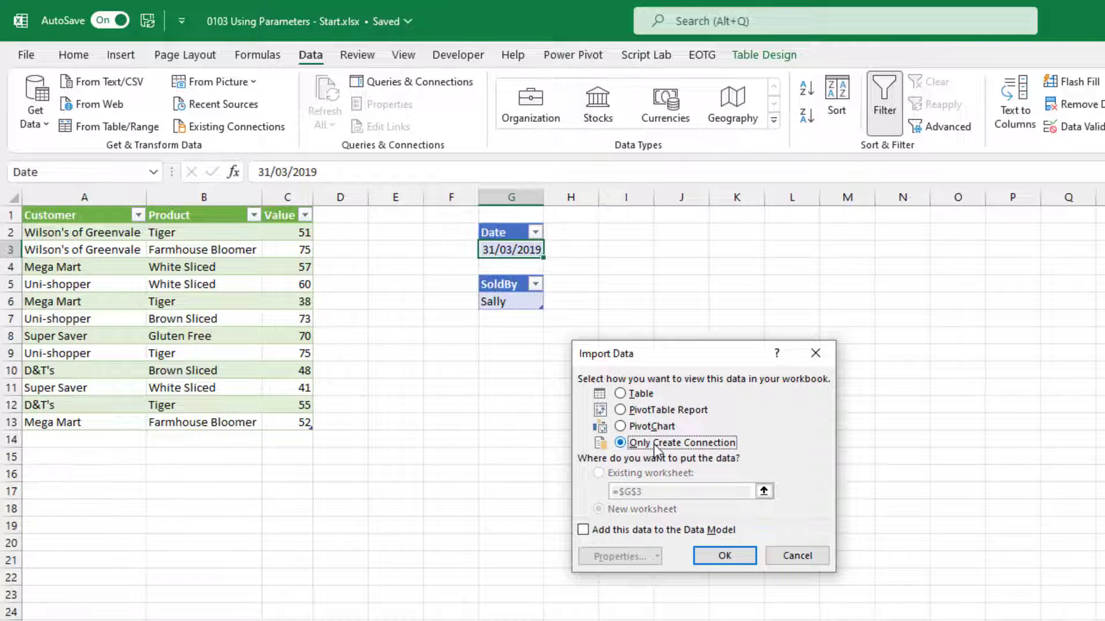
{"action": "left_click", "coordinate": [713, 555]}
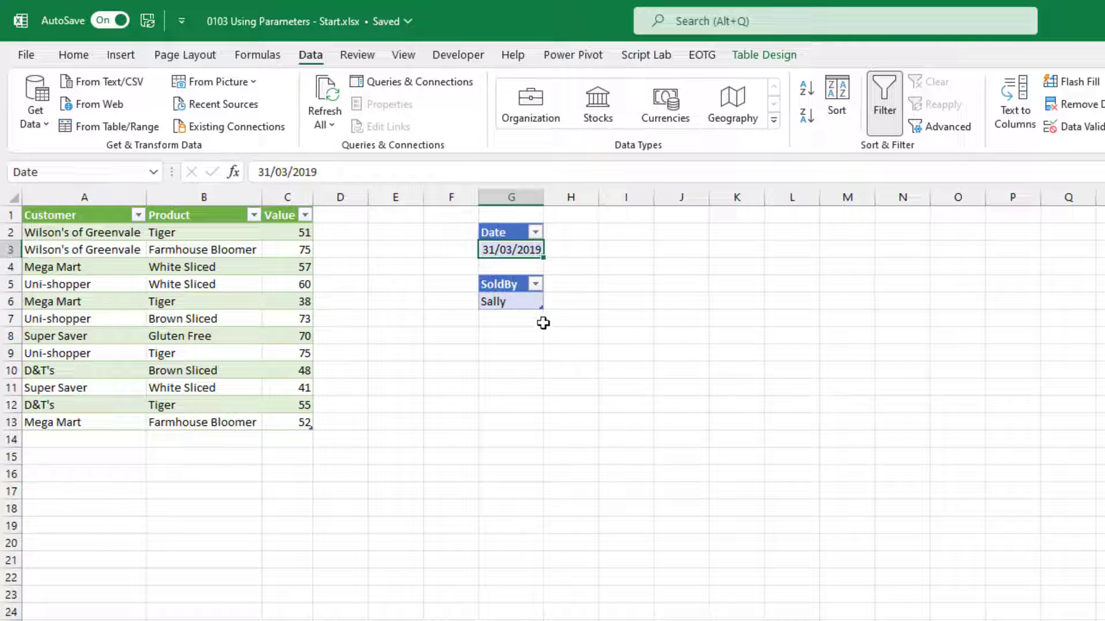
{"action": "left_click", "coordinate": [523, 303]}
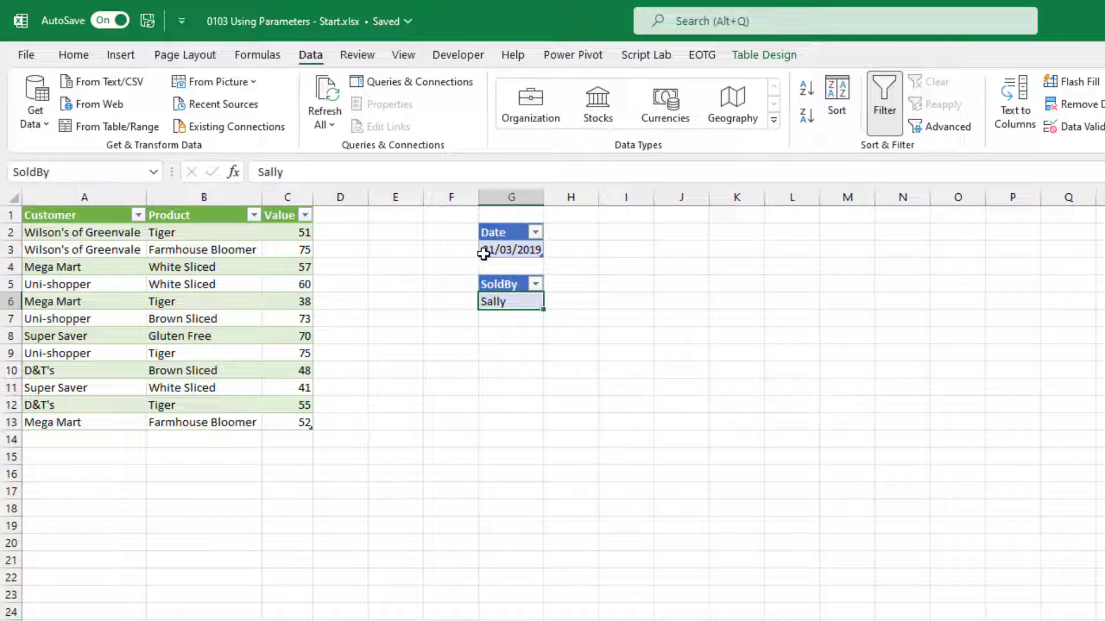
Create a SoldBy query from the table, typed as Text and drilled down to the value Sally
{"action": "left_click", "coordinate": [113, 126]}
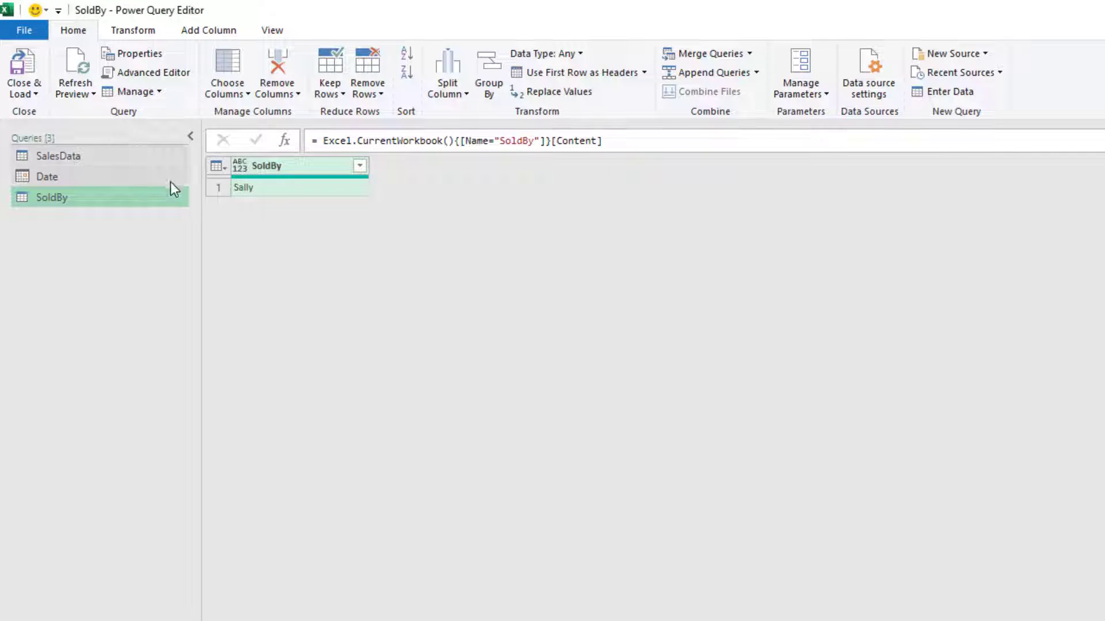
{"action": "left_click", "coordinate": [244, 169]}
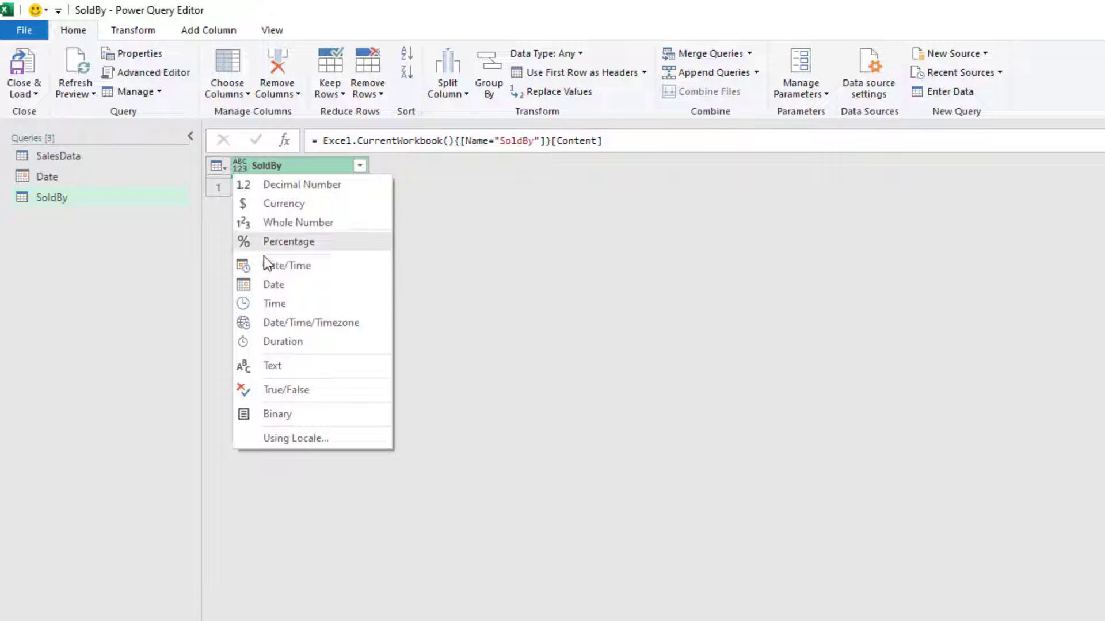
{"action": "left_click", "coordinate": [286, 368]}
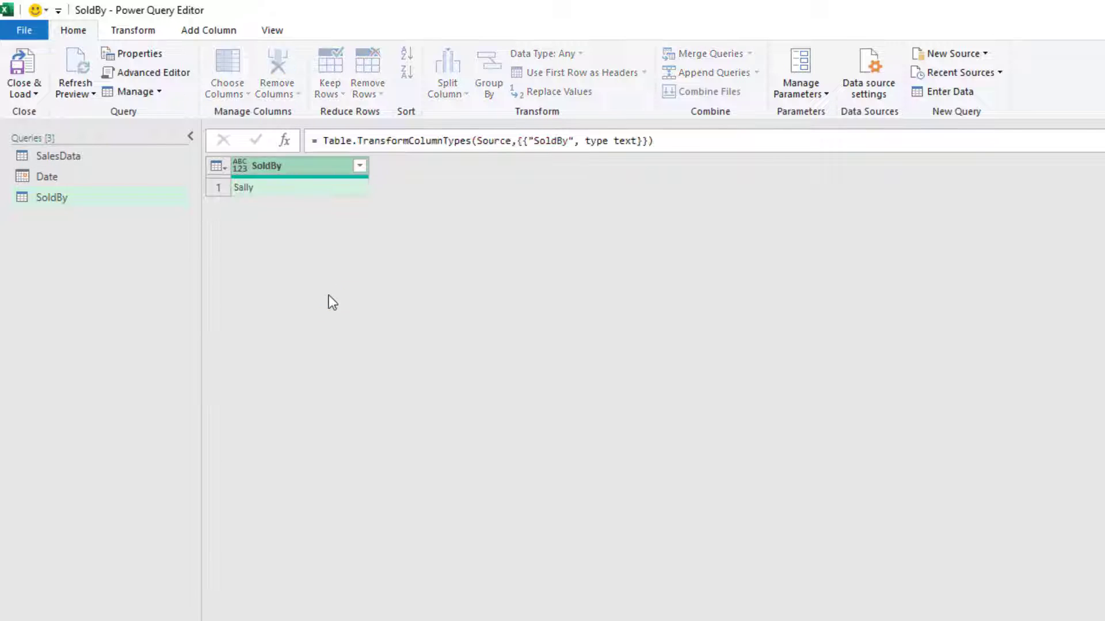
{"action": "right_click", "coordinate": [292, 187]}
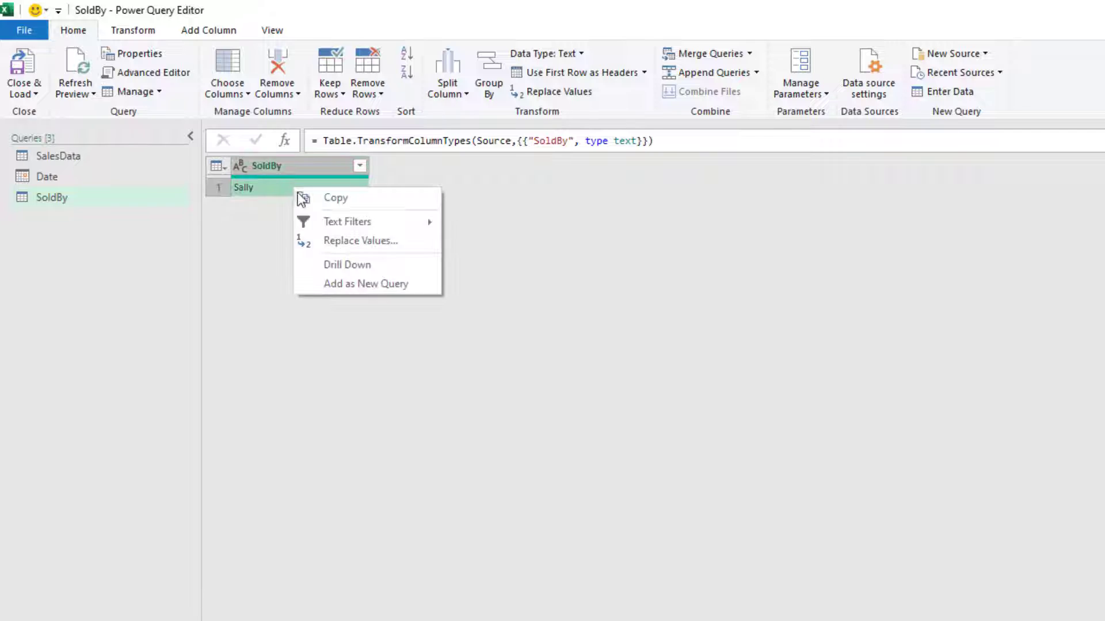
{"action": "left_click", "coordinate": [330, 263]}
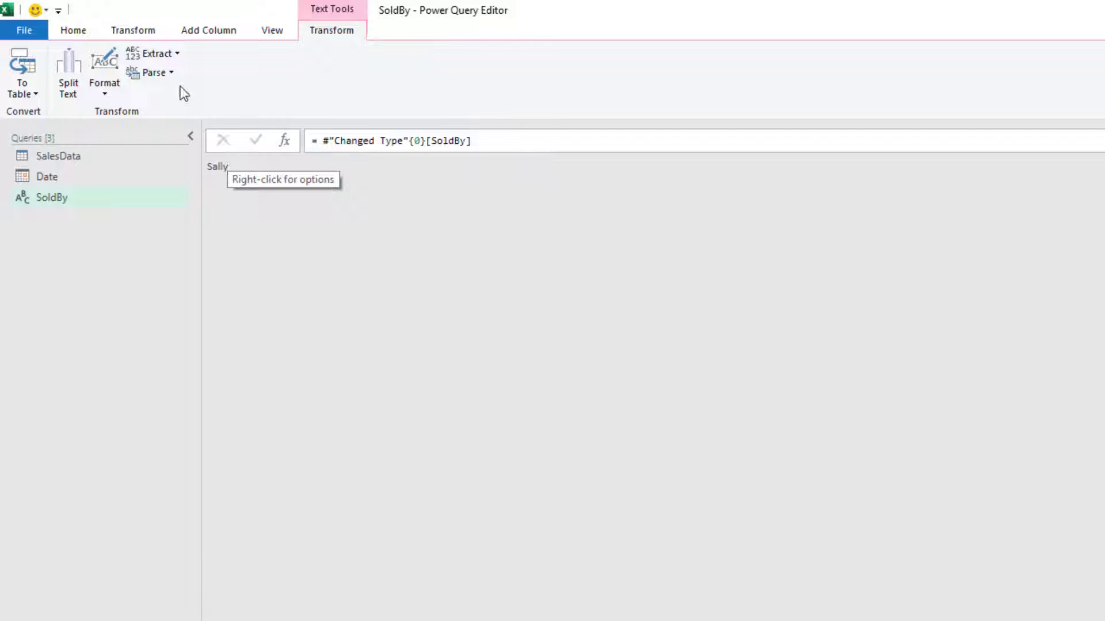
Close and load the SoldBy query as a connection only
{"action": "left_click", "coordinate": [81, 33]}
{"action": "left_click", "coordinate": [29, 95]}
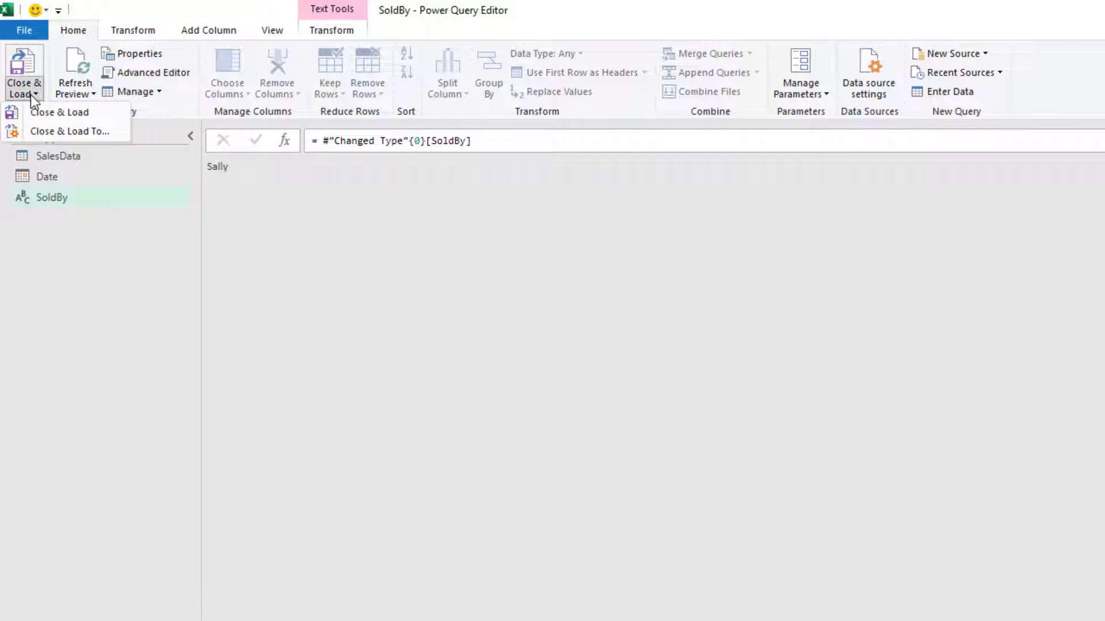
{"action": "left_click", "coordinate": [61, 136]}
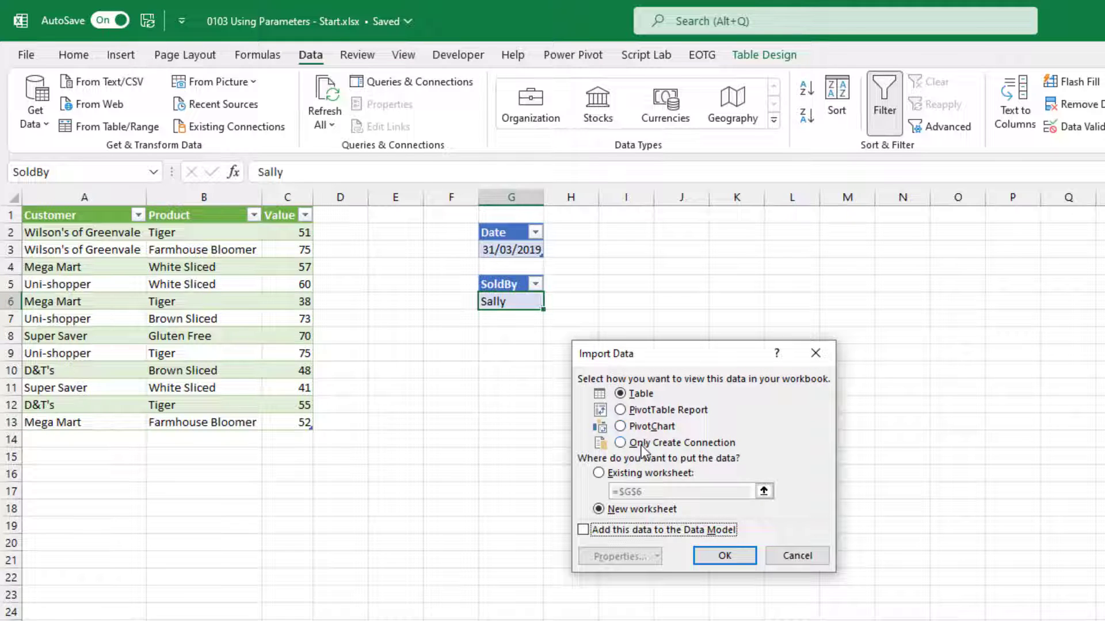
{"action": "left_click", "coordinate": [667, 447]}
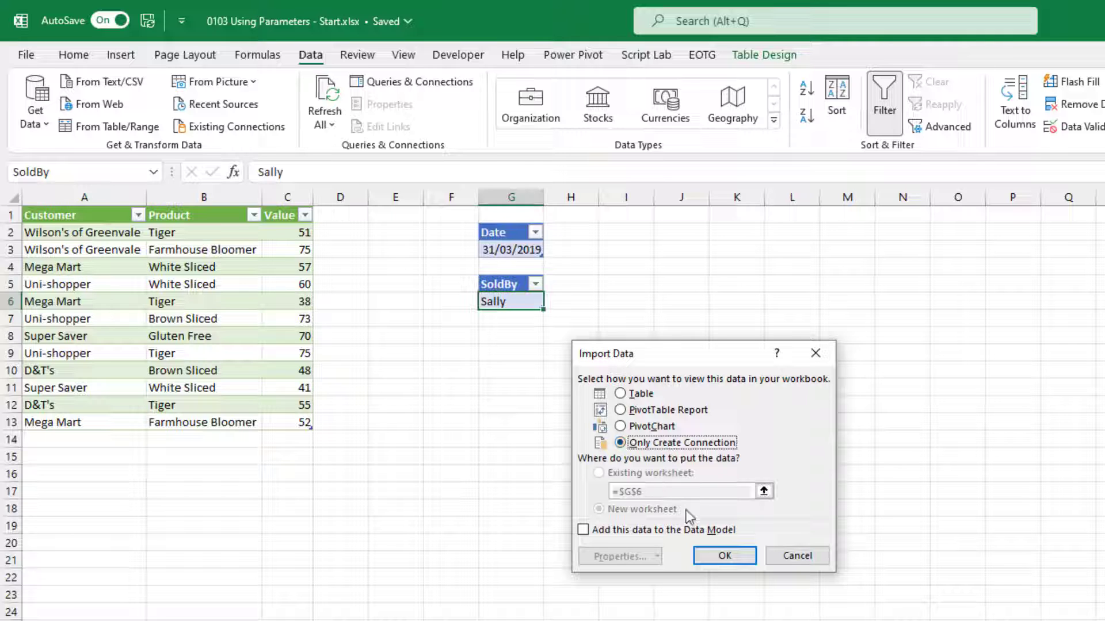
{"action": "left_click", "coordinate": [711, 554]}
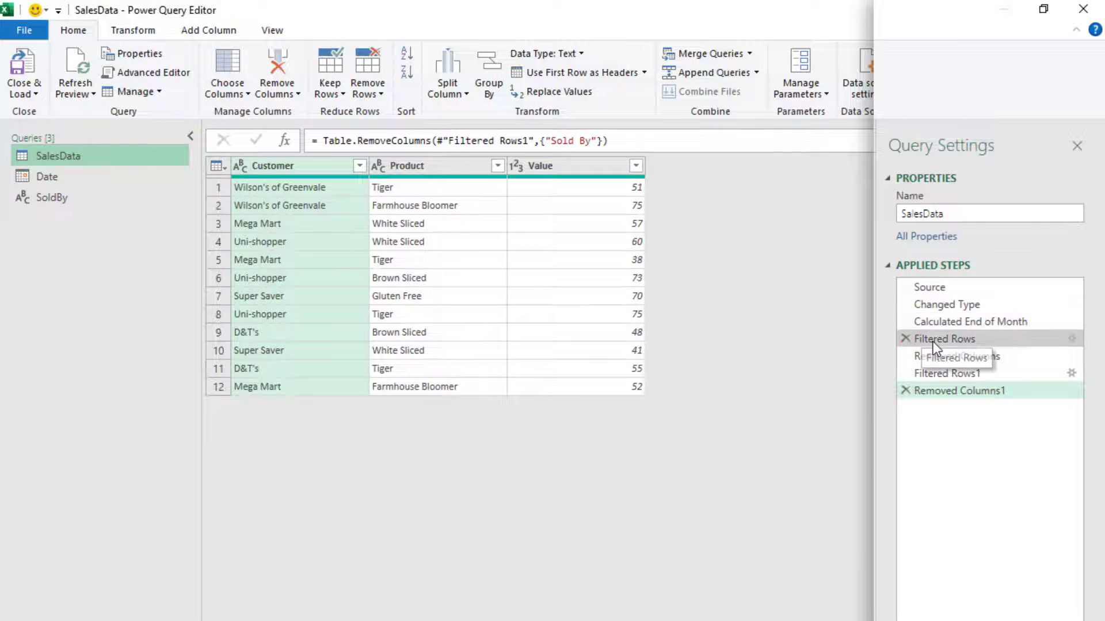
In the Filtered Rows step, replace the fixed #date(2019,1,31) with the Date query
{"action": "left_click", "coordinate": [933, 340]}
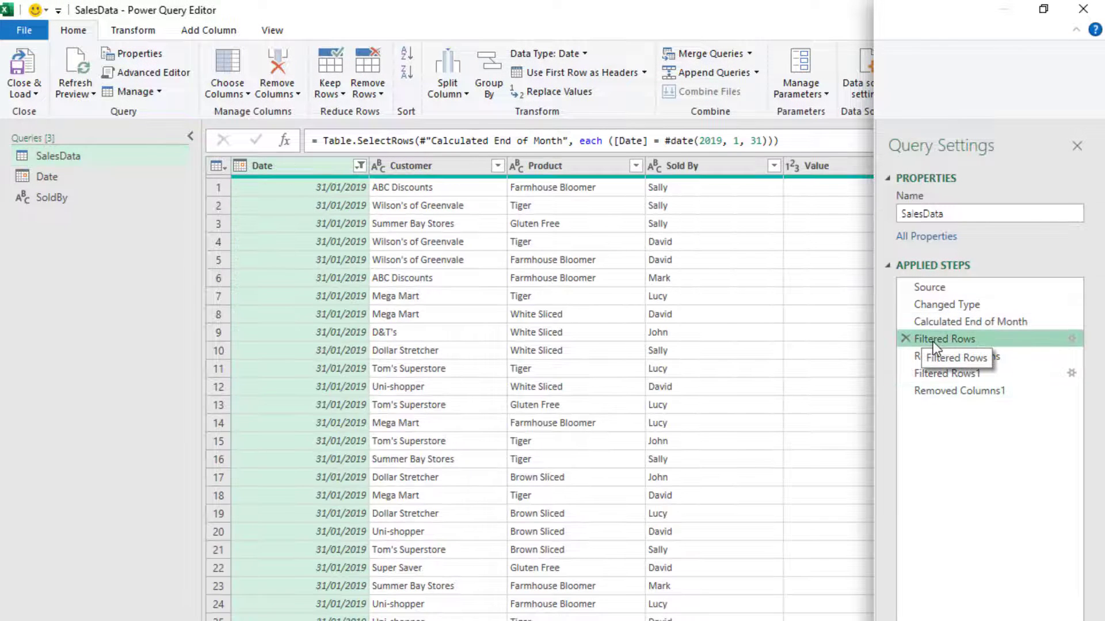
{"action": "left_click", "coordinate": [668, 140]}
{"action": "left_click_drag", "start_coordinate": [668, 140], "coordinate": [768, 142]}
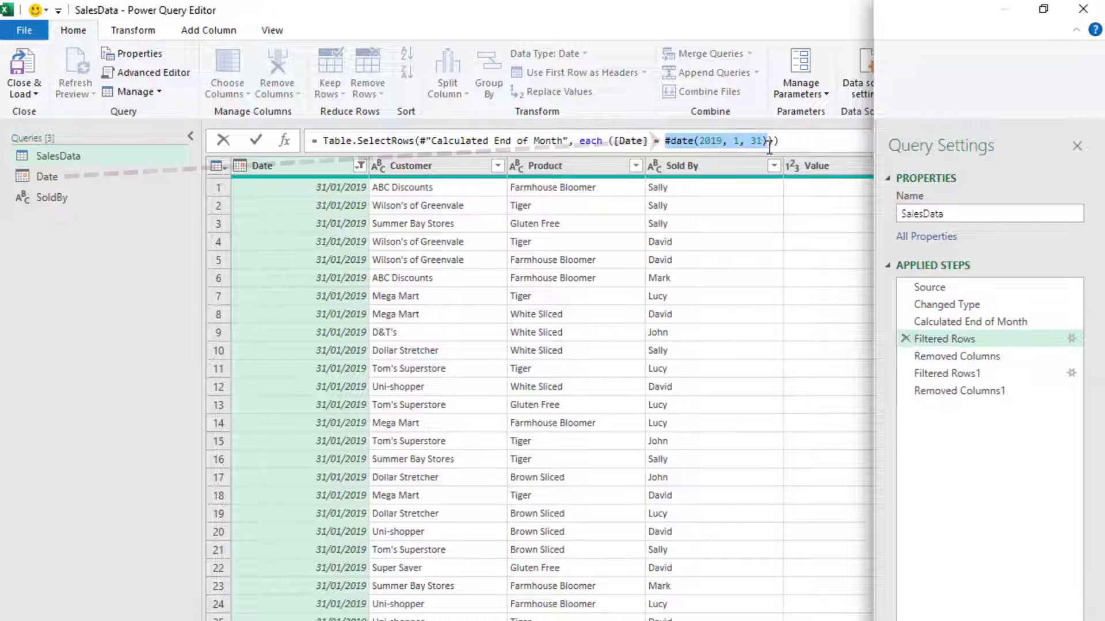
{"action": "type", "text": "Date"}
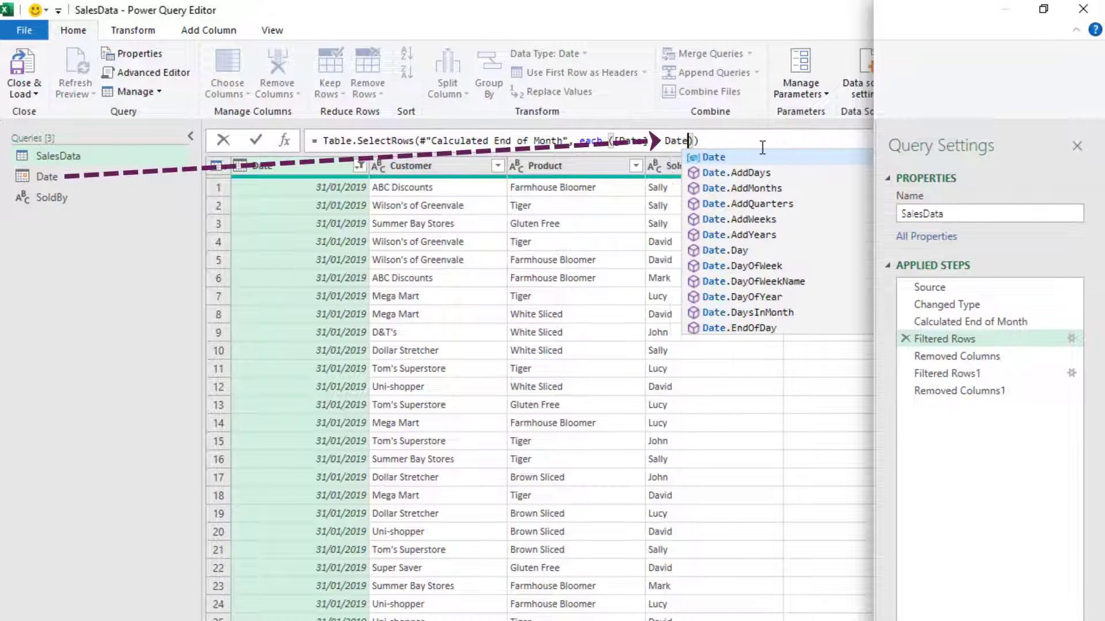
{"action": "left_click", "coordinate": [713, 159]}
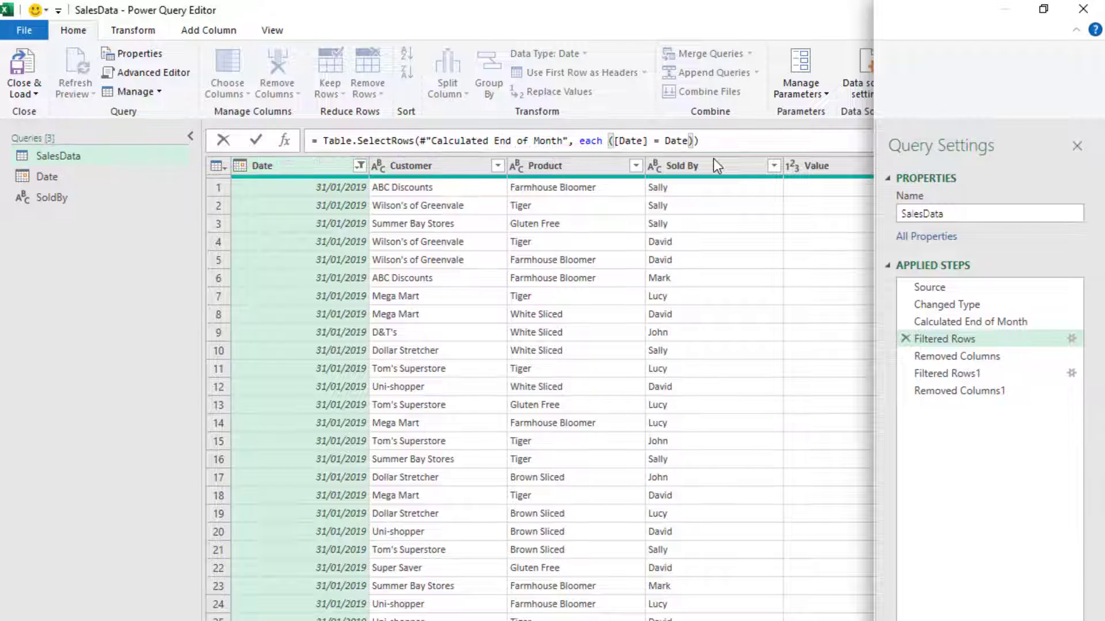
In Filtered Rows1, replace "David" with the SoldBy query, then close and load the results
{"action": "left_click", "coordinate": [930, 374]}
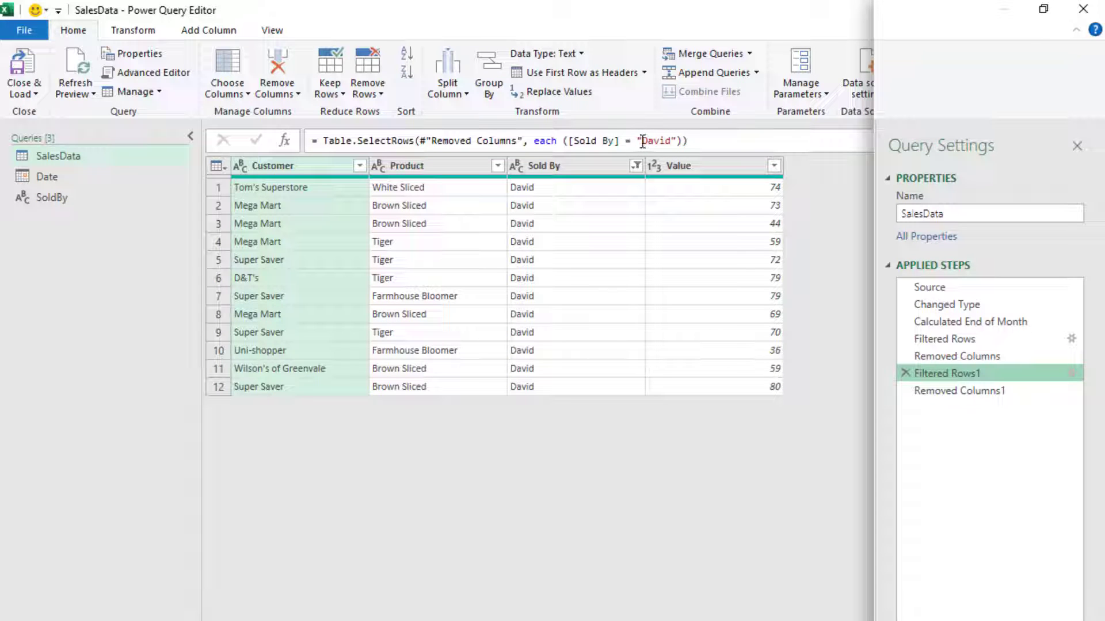
{"action": "left_click_drag", "start_coordinate": [640, 142], "coordinate": [676, 141]}
{"action": "key", "text": "BackSpace"}
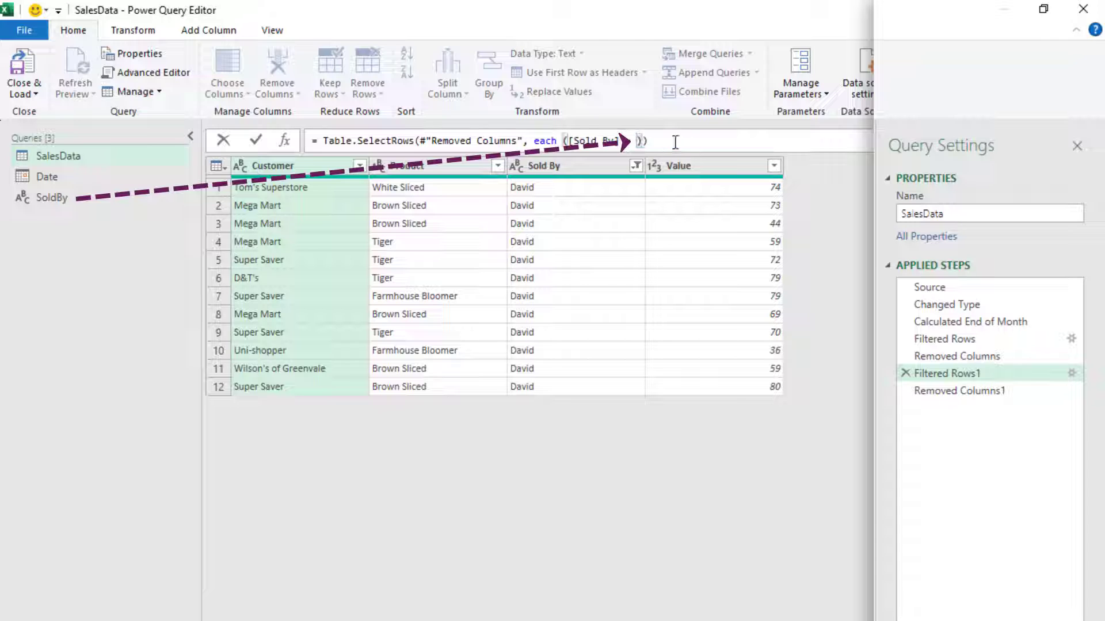
{"action": "type", "text": "SoldB"}
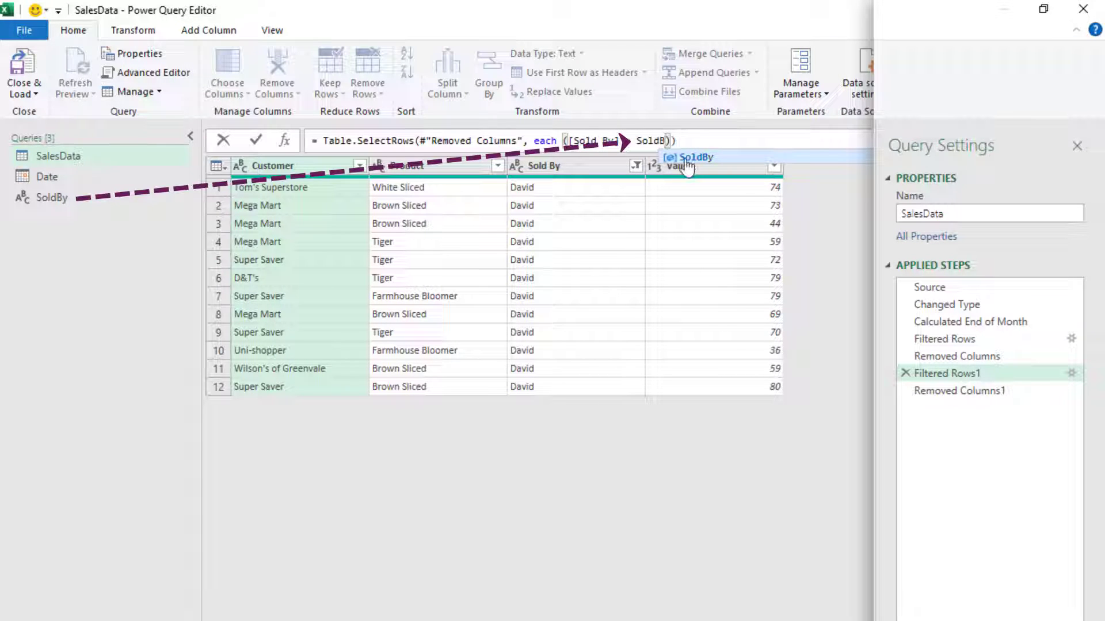
{"action": "left_click", "coordinate": [694, 158]}
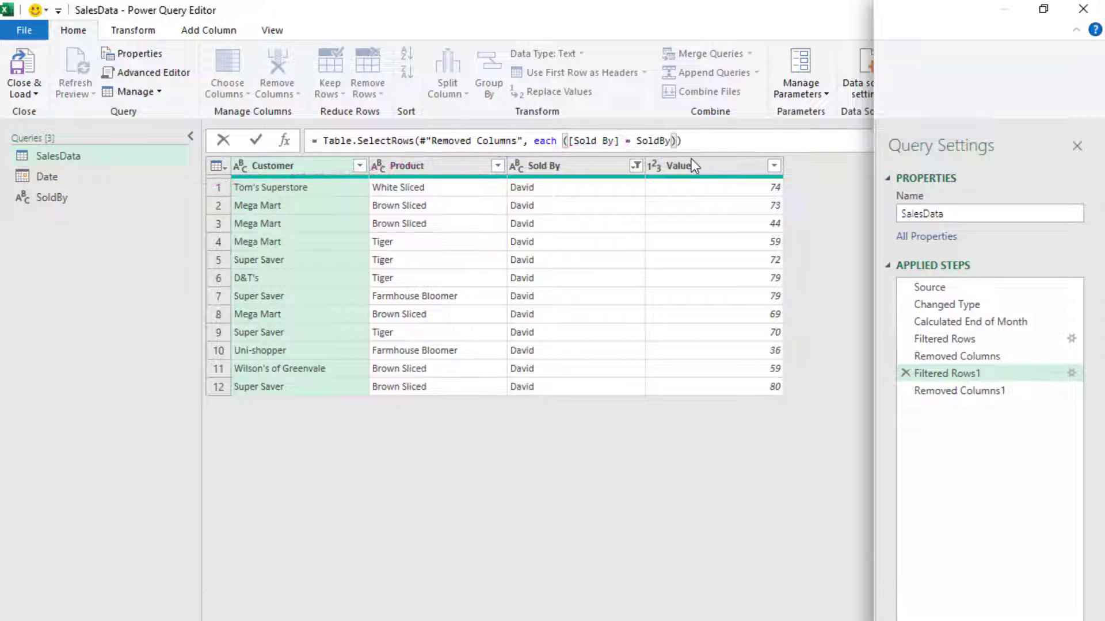
{"action": "key", "text": "Return"}
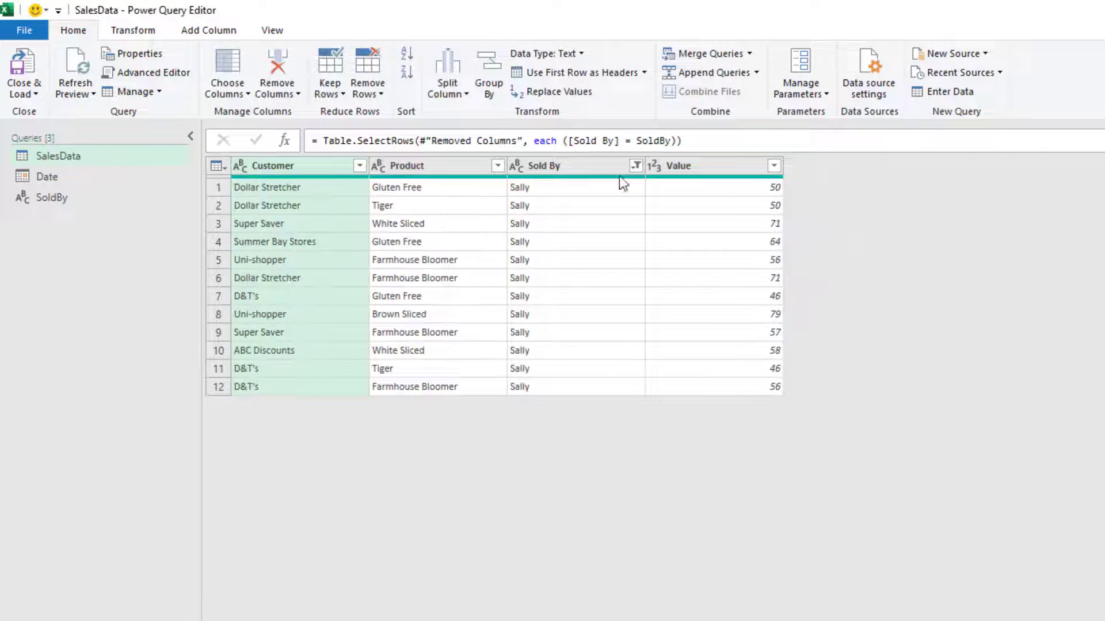
{"action": "left_click", "coordinate": [25, 66]}
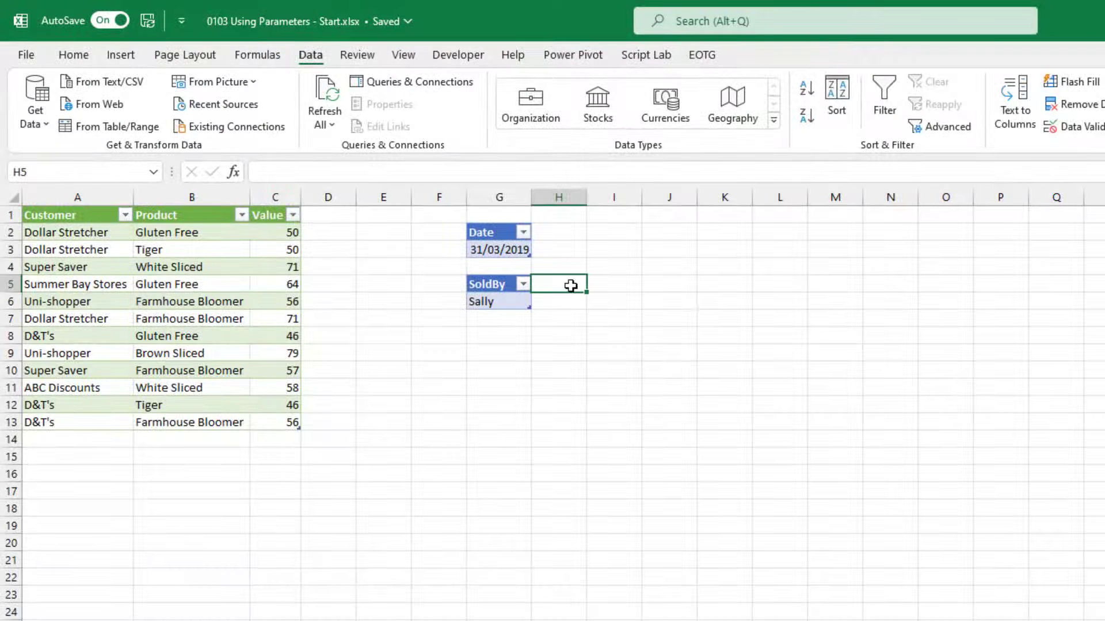
Enter John in G6 and 28/02/2019 in G3, then Refresh All
{"action": "left_click", "coordinate": [505, 300]}
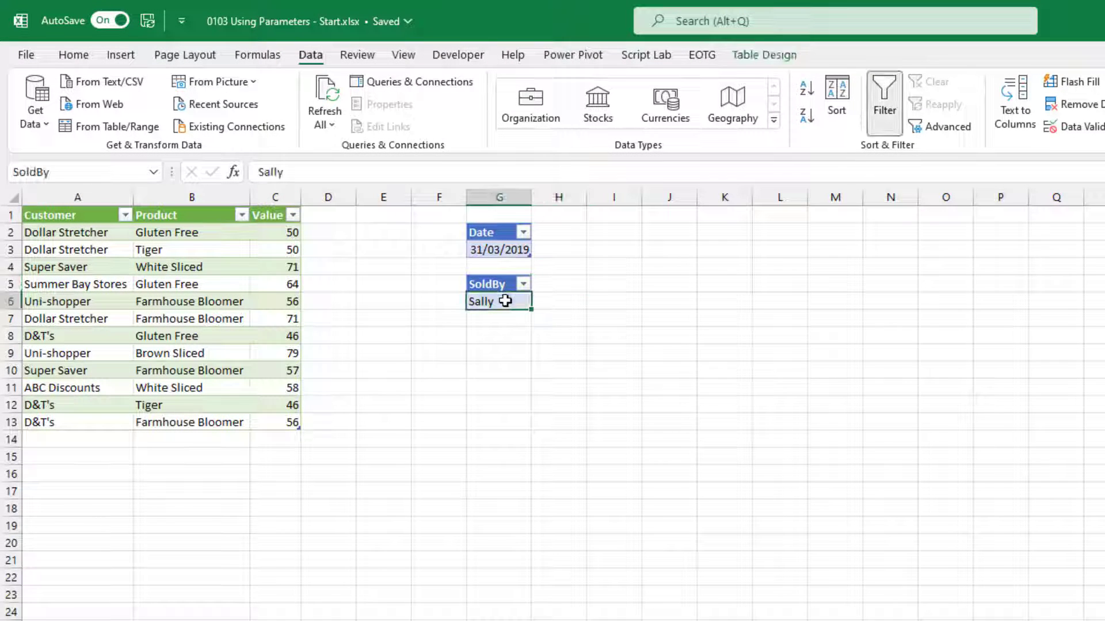
{"action": "type", "text": "John"}
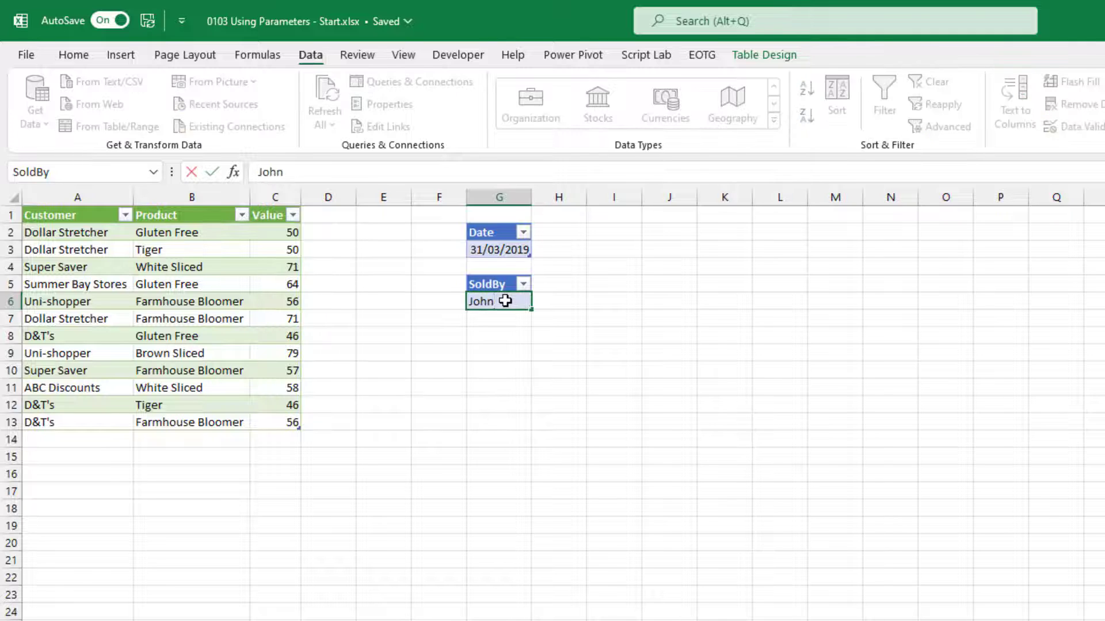
{"action": "key", "text": "Return"}
{"action": "key", "text": "Up"}
{"action": "key", "text": "Up"}
{"action": "key", "text": "Up"}
{"action": "key", "text": "Up"}
{"action": "type", "text": "28"}
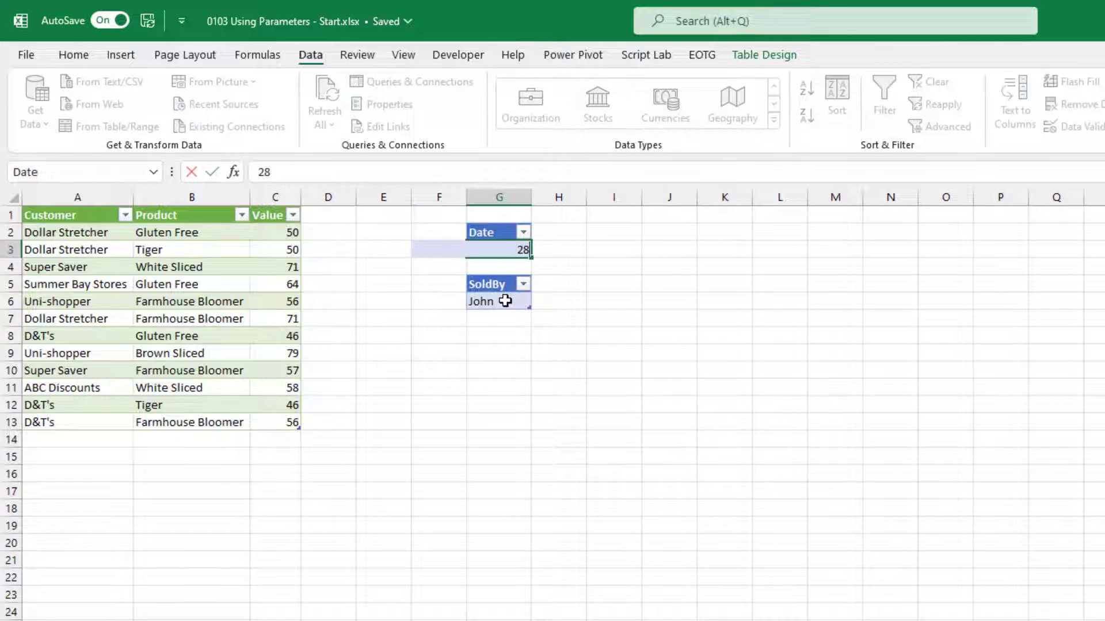
{"action": "type", "text": "/02/2019"}
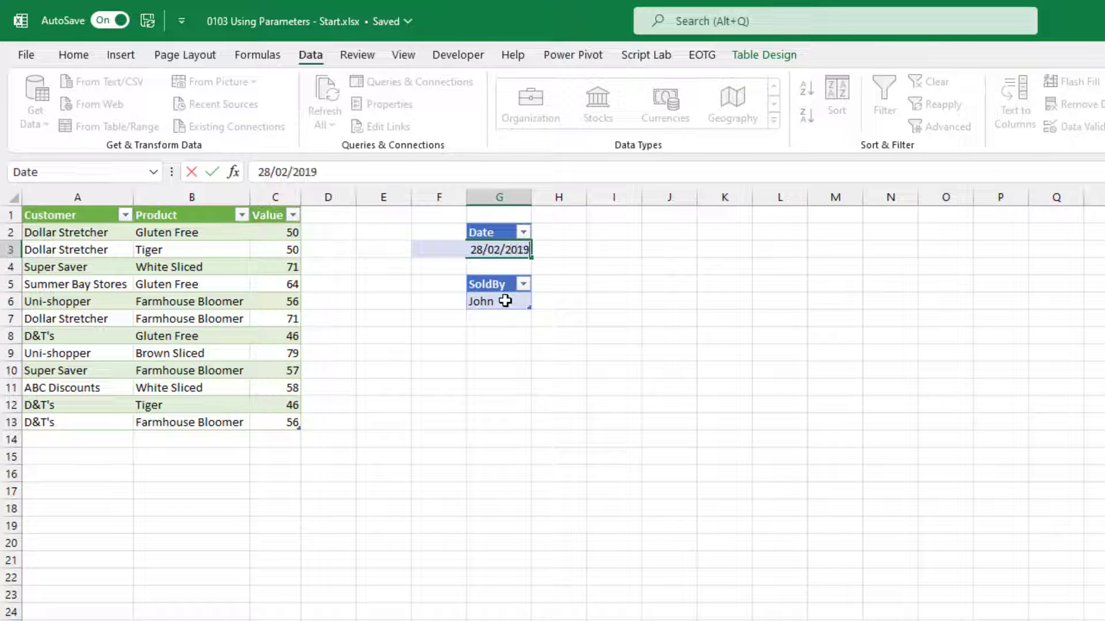
{"action": "key", "text": "Return"}
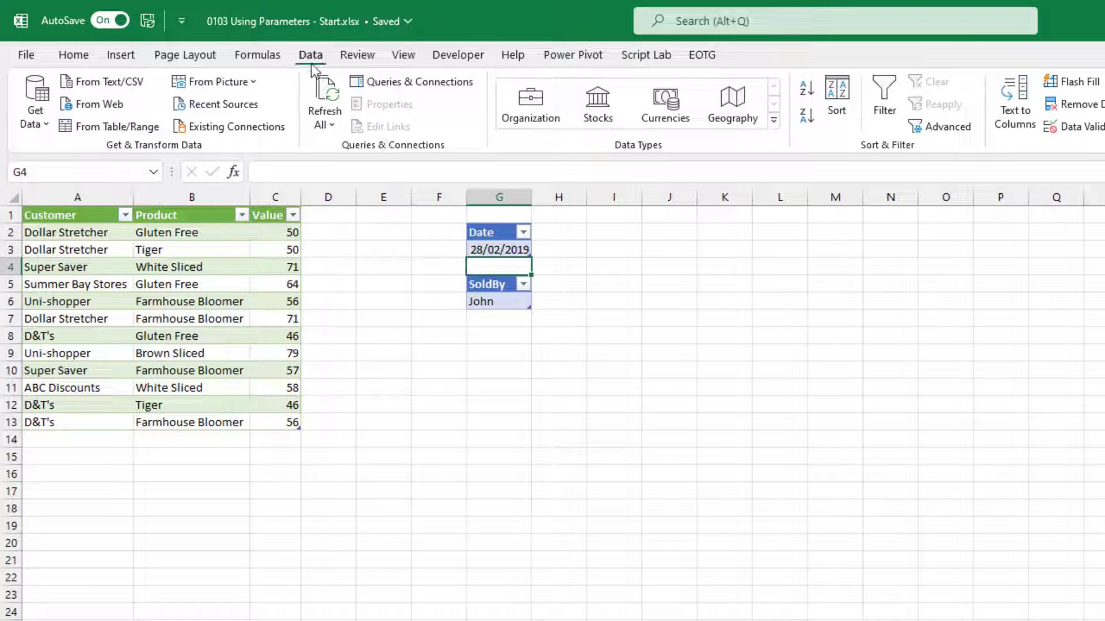
{"action": "left_click", "coordinate": [327, 94]}
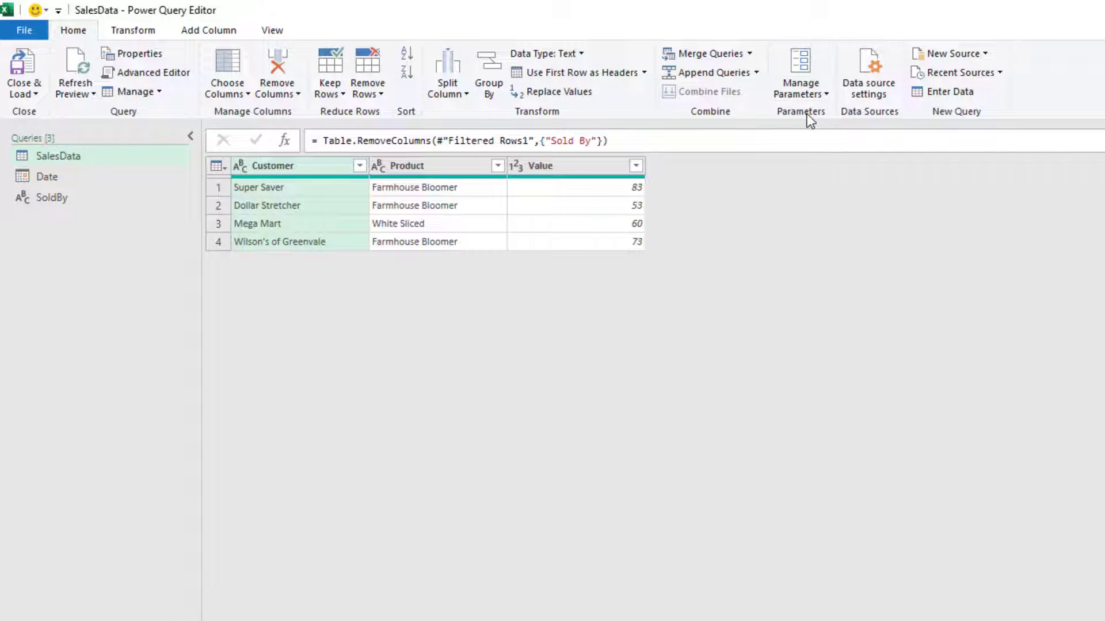
Add a new parameter in Manage Parameters and name it SoldBy2
{"action": "left_click", "coordinate": [802, 63]}
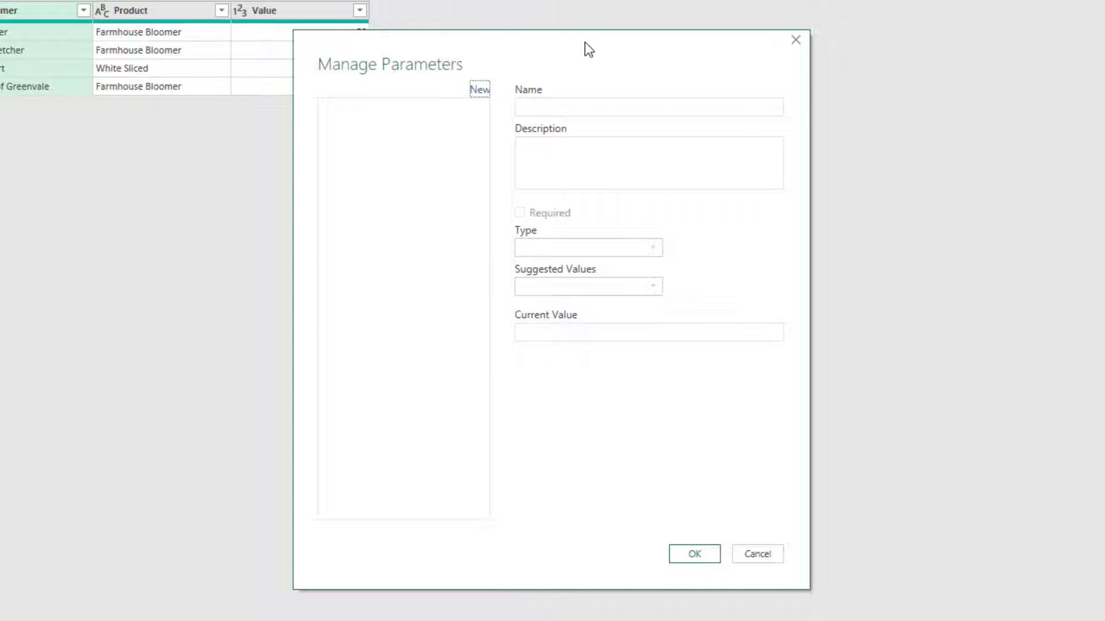
{"action": "left_click", "coordinate": [480, 90]}
{"action": "left_click_drag", "start_coordinate": [575, 107], "coordinate": [516, 113]}
{"action": "type", "text": "So"}
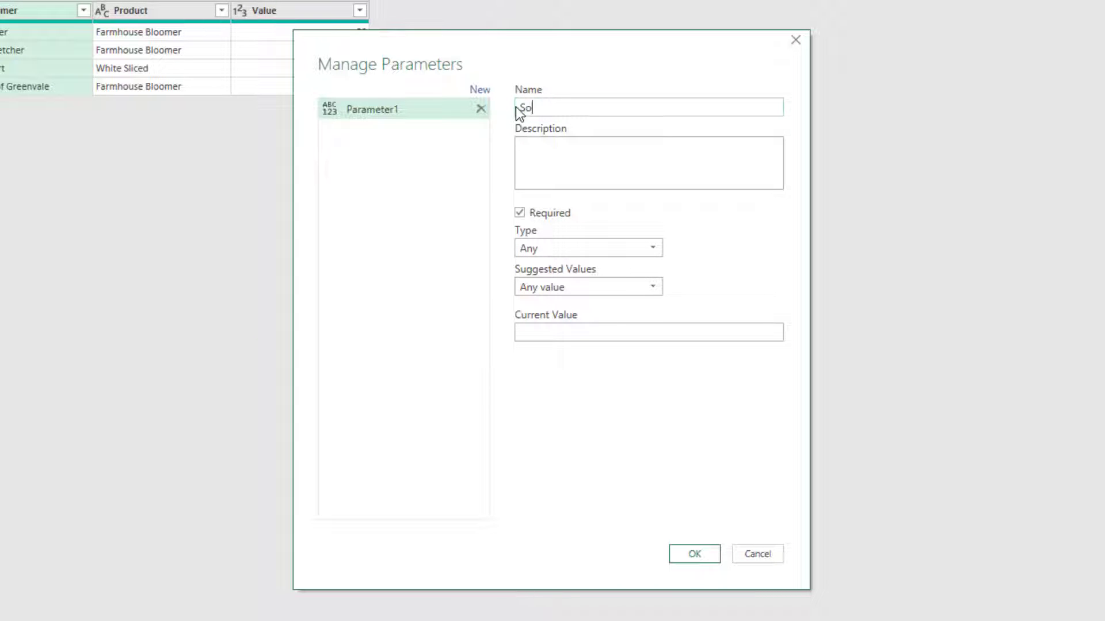
{"action": "type", "text": "ldBy2"}
{"action": "left_click", "coordinate": [554, 165]}
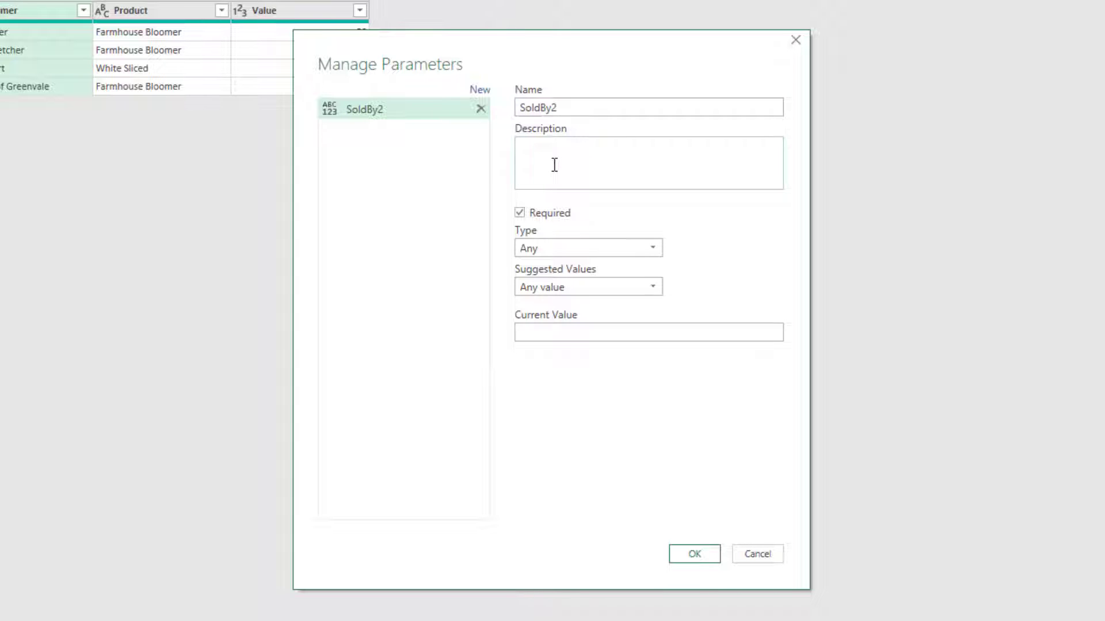
Set the parameter's Type to Text and its Suggested Values to Query
{"action": "left_click", "coordinate": [595, 257]}
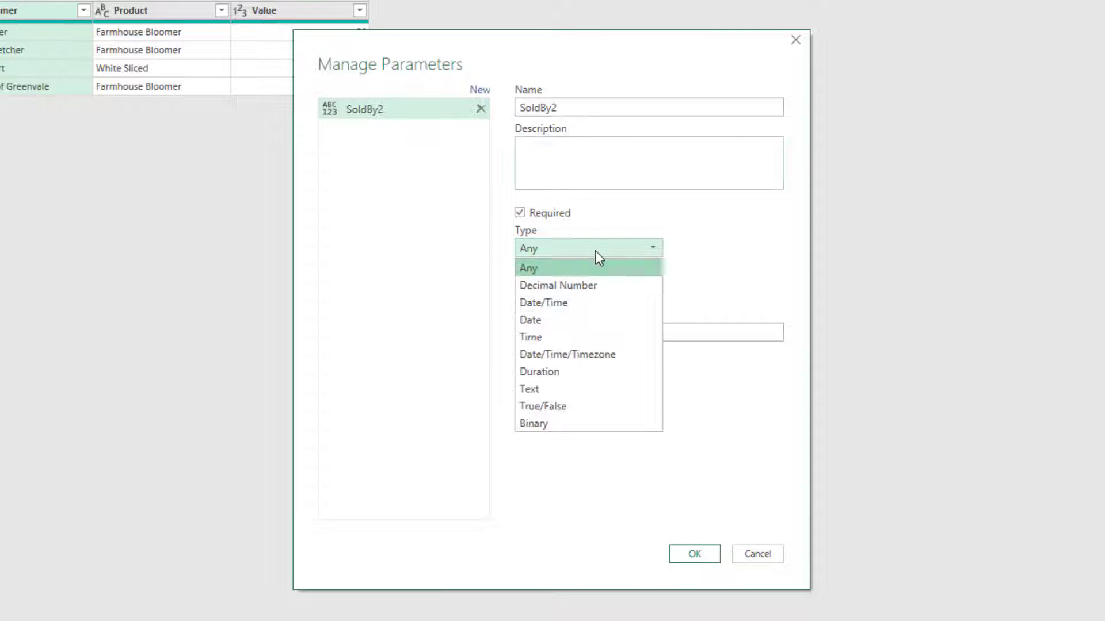
{"action": "left_click", "coordinate": [583, 389]}
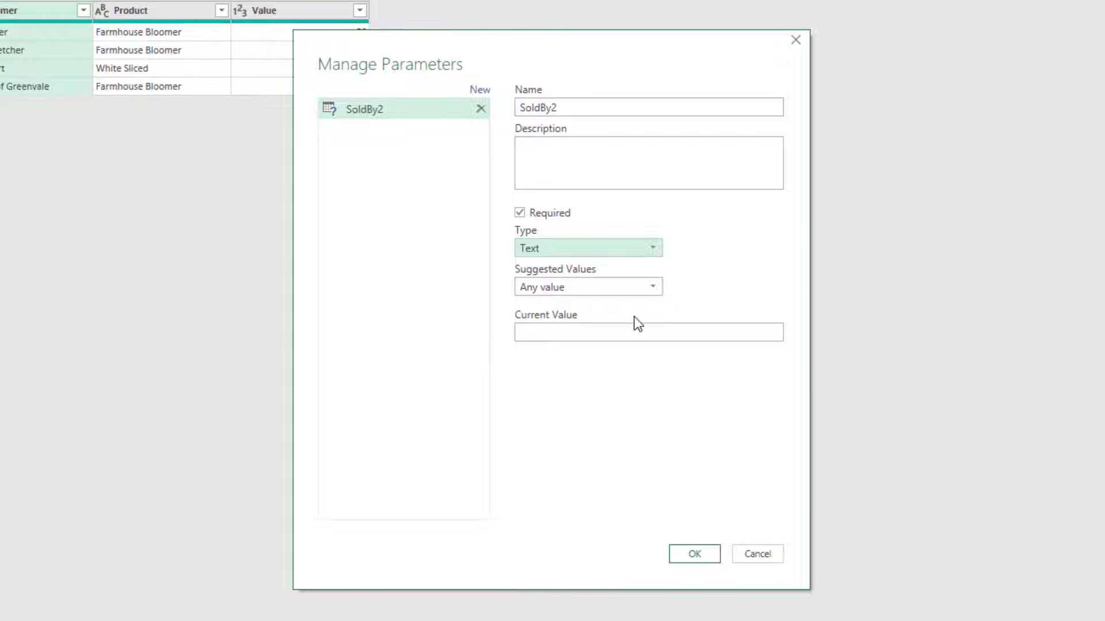
{"action": "left_click", "coordinate": [654, 287]}
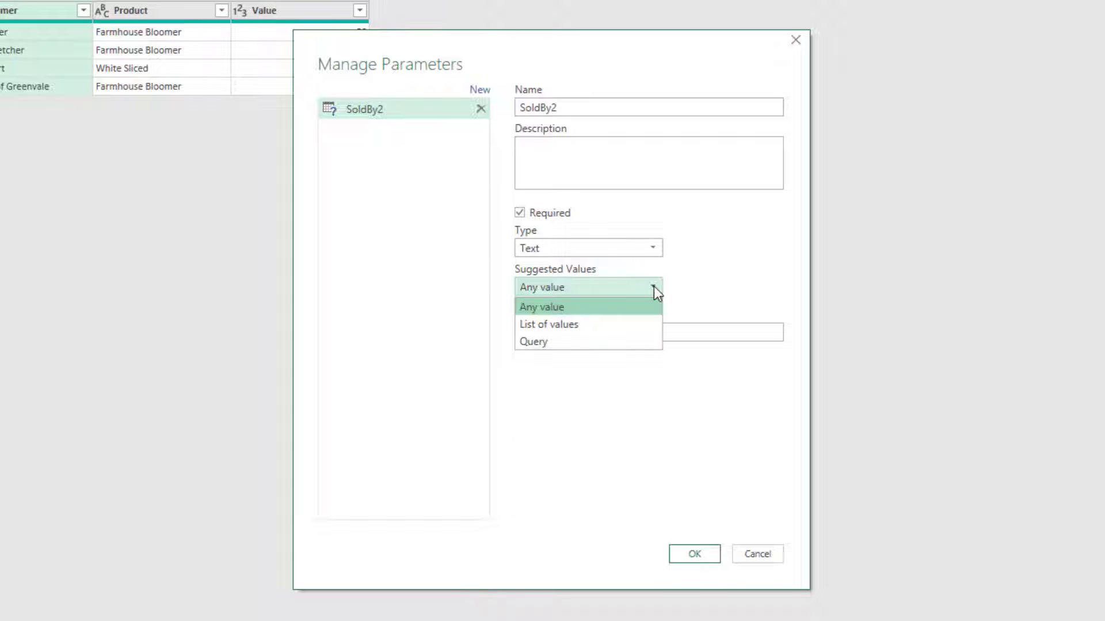
{"action": "left_click", "coordinate": [597, 326]}
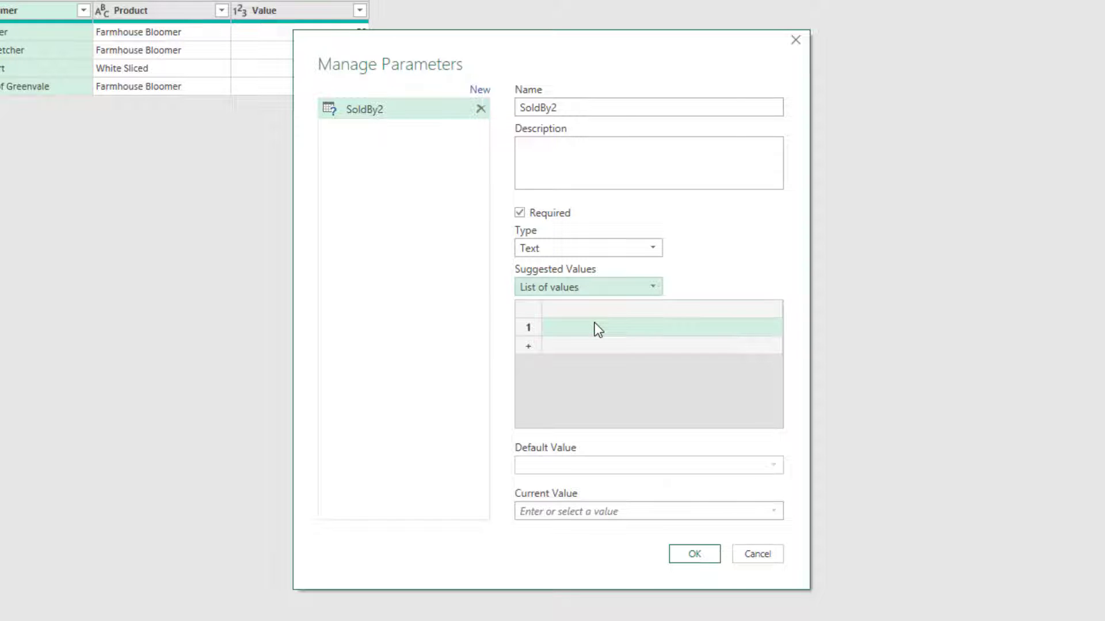
{"action": "left_click", "coordinate": [652, 288]}
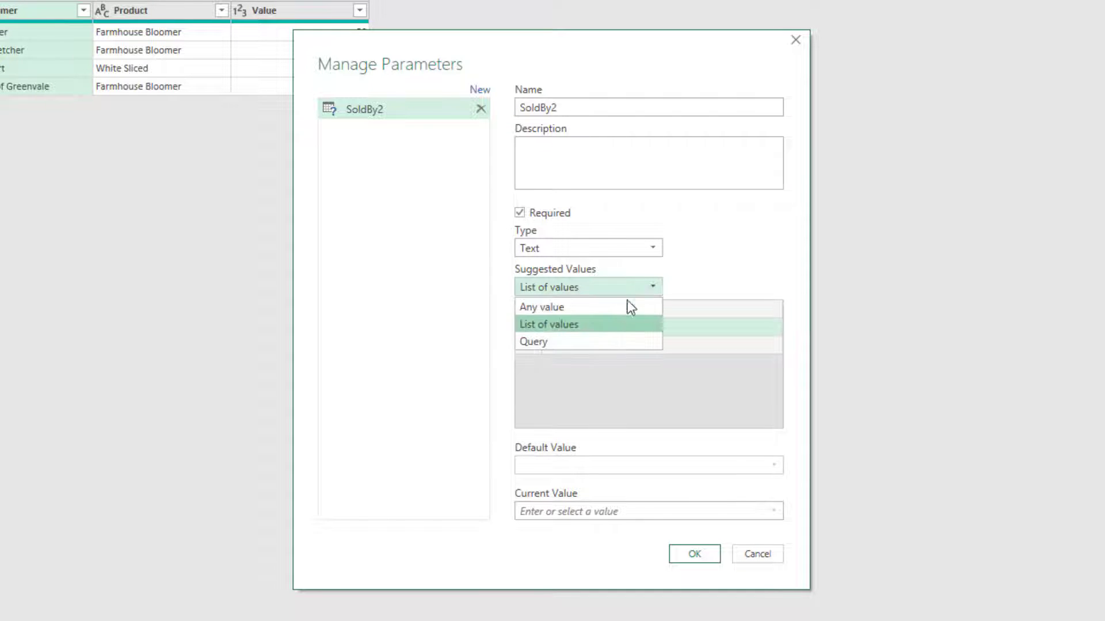
{"action": "left_click", "coordinate": [565, 345]}
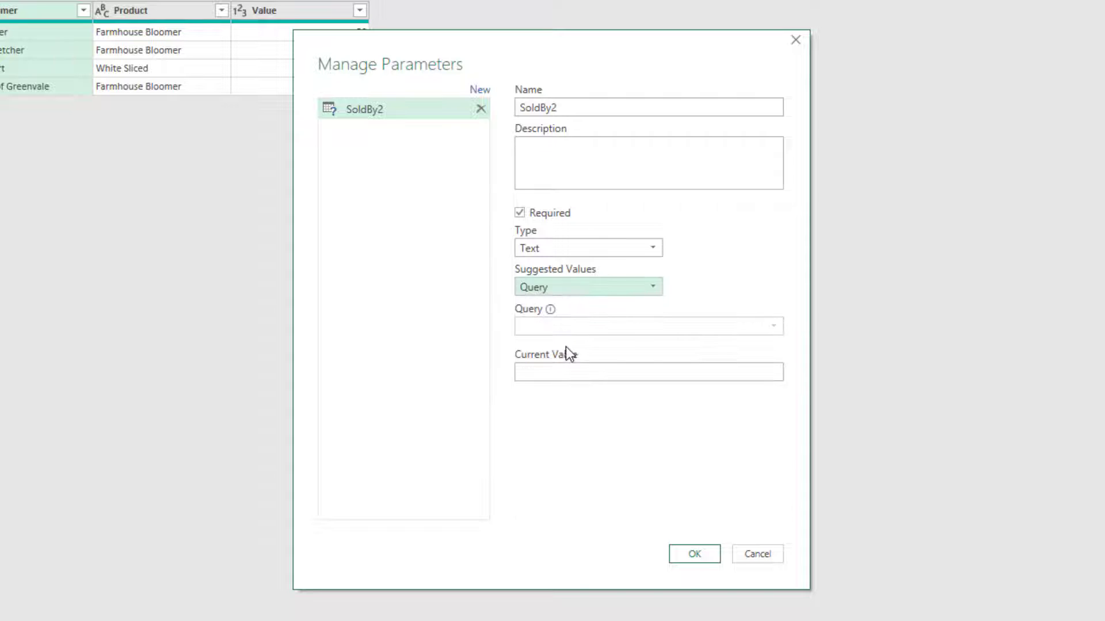
Switch Suggested Values to a list of values: Sally, John, David, Mark, Lucy
{"action": "left_click", "coordinate": [609, 291]}
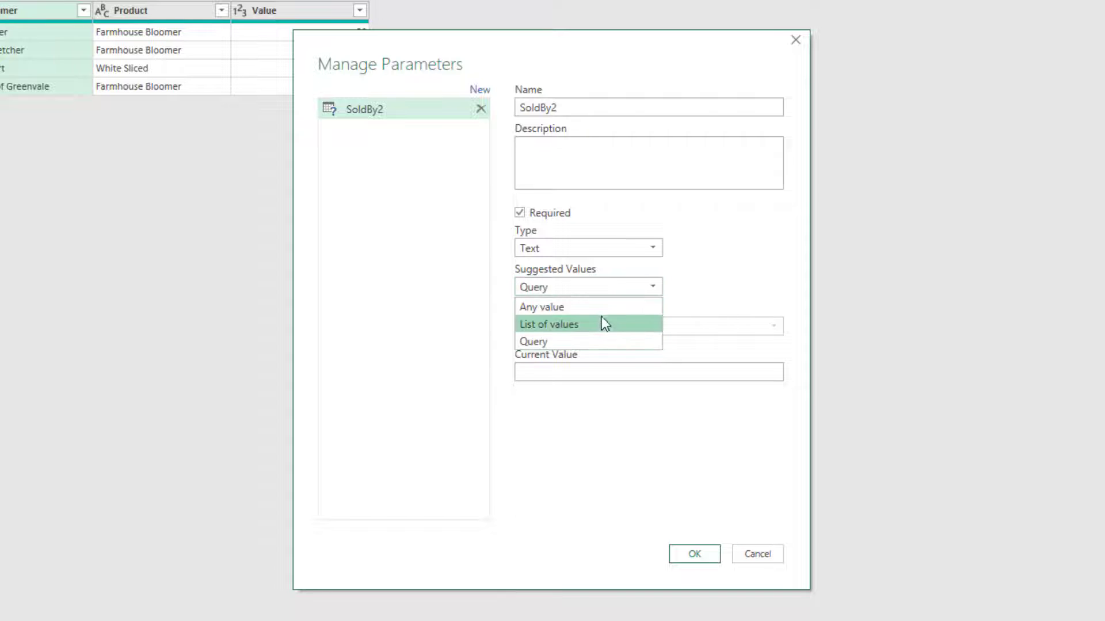
{"action": "key", "text": "Escape"}
{"action": "key", "text": "Up"}
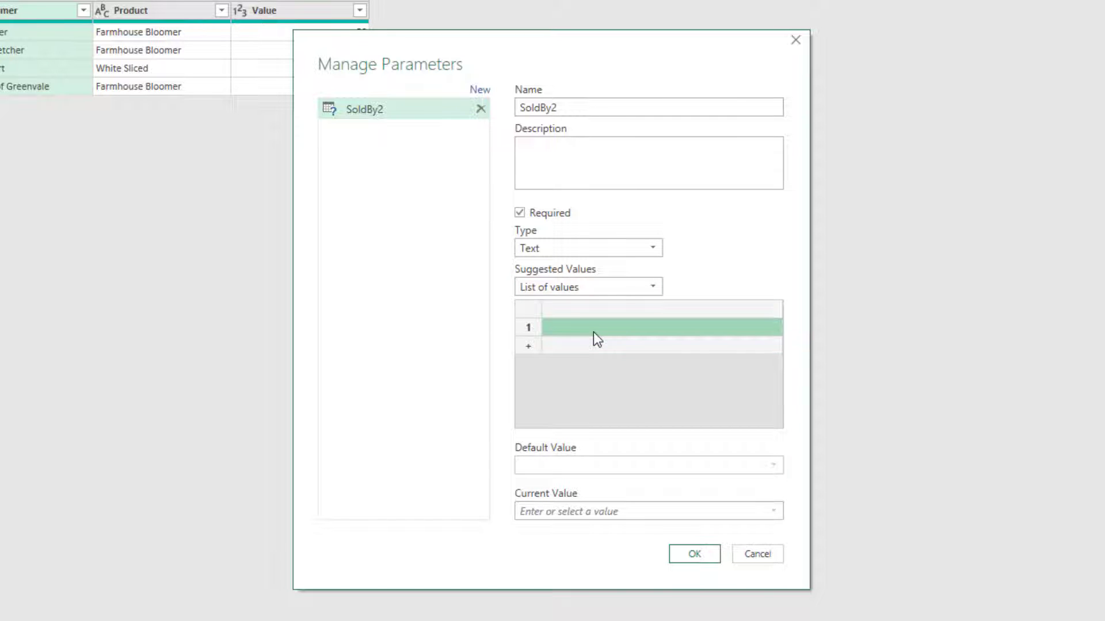
{"action": "left_click", "coordinate": [593, 333]}
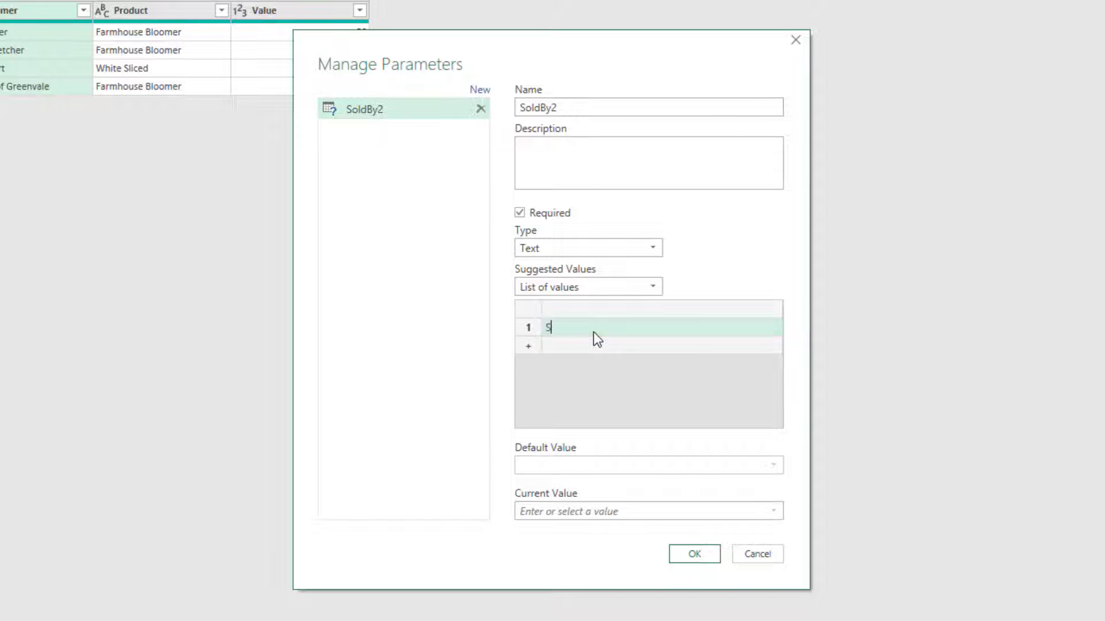
{"action": "type", "text": "Sally"}
{"action": "left_click", "coordinate": [523, 347]}
{"action": "type", "text": "John"}
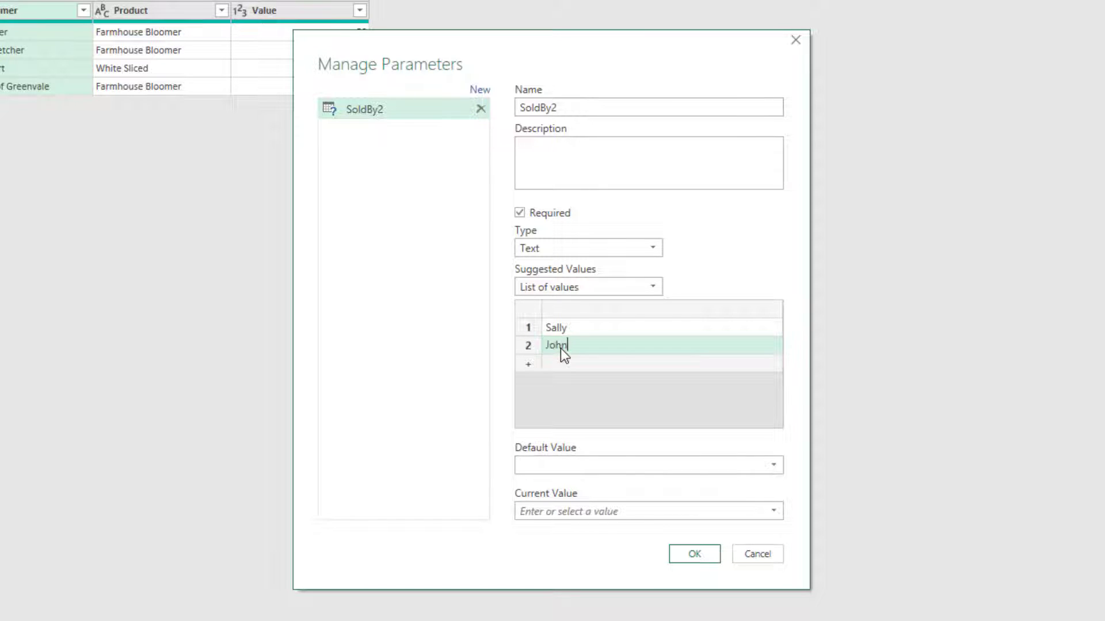
{"action": "left_click", "coordinate": [561, 366]}
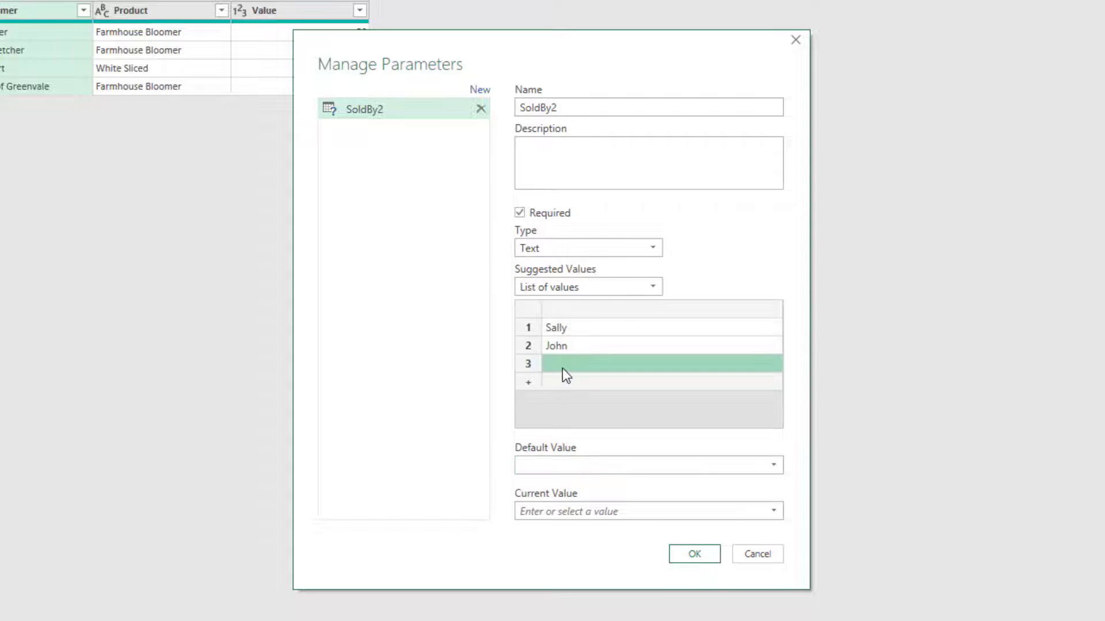
{"action": "type", "text": "David"}
{"action": "left_click", "coordinate": [564, 383]}
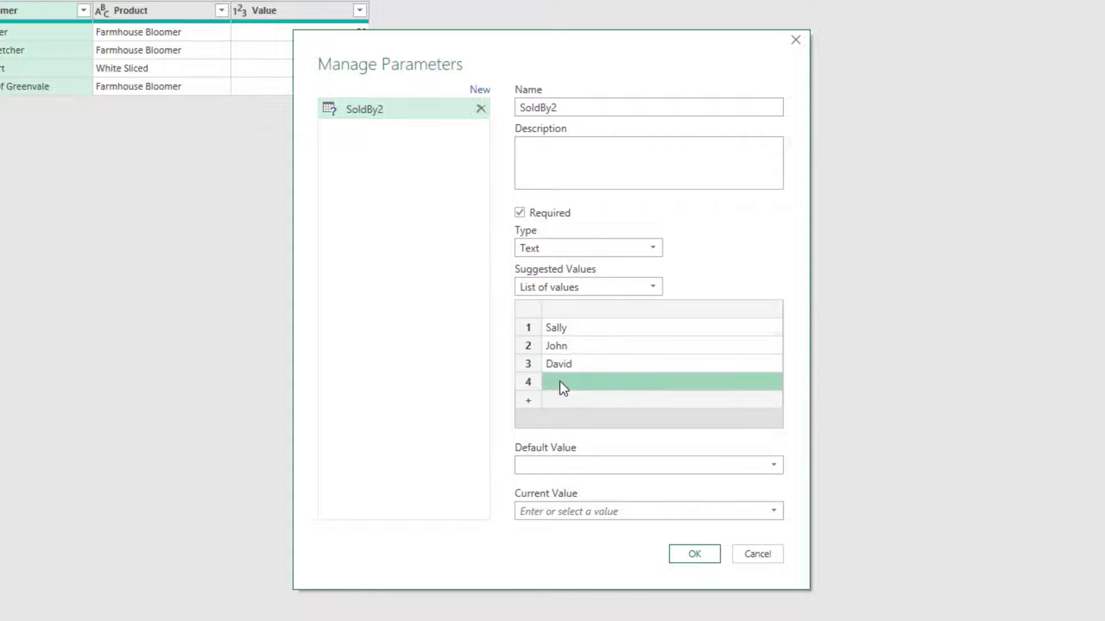
{"action": "type", "text": "Mark"}
{"action": "left_click", "coordinate": [547, 400]}
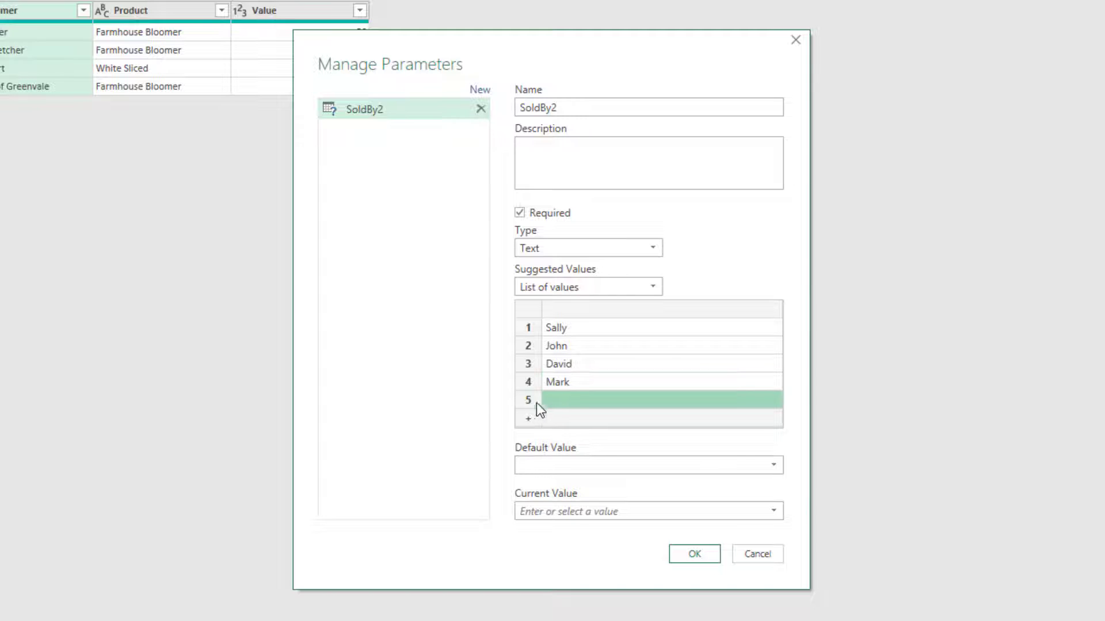
{"action": "type", "text": "Lucy"}
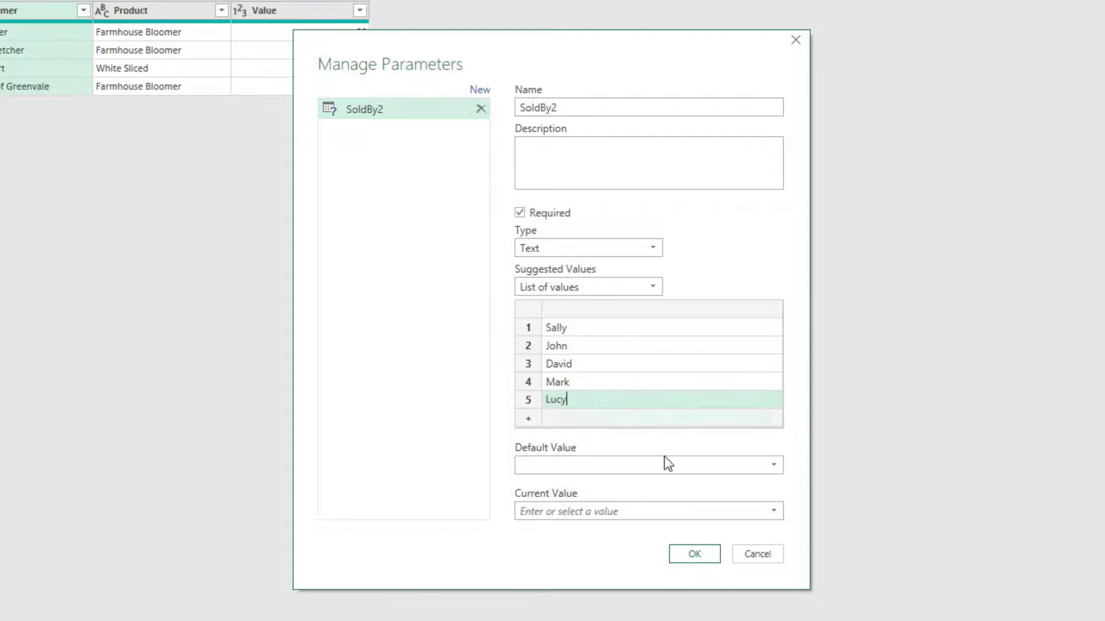
Set Sally as both the default and current value, and confirm the parameter
{"action": "left_click", "coordinate": [768, 468]}
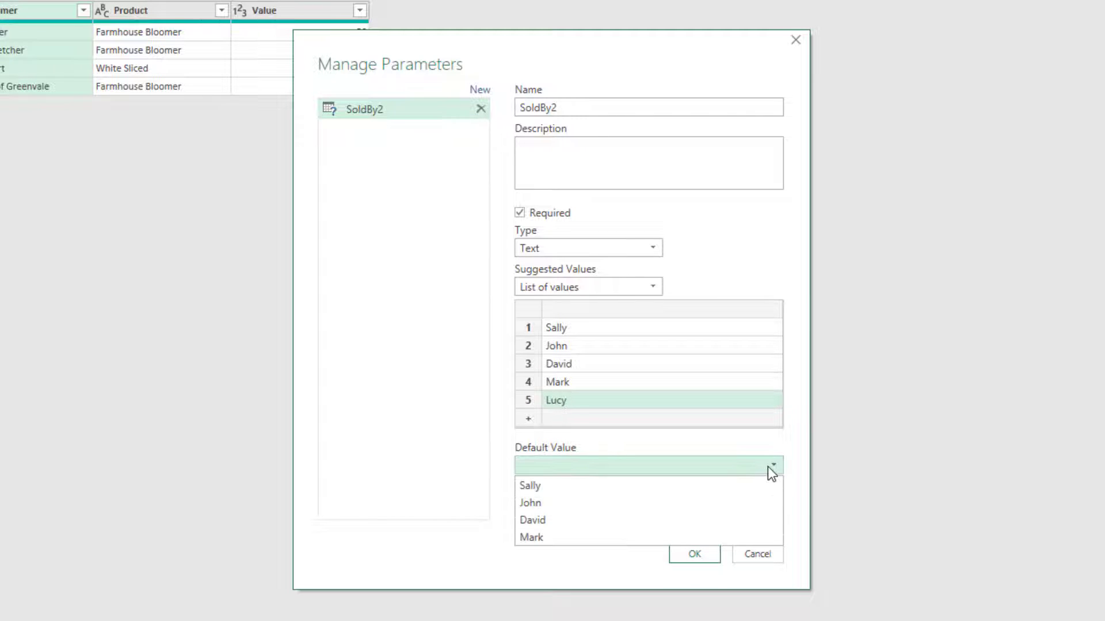
{"action": "left_click", "coordinate": [590, 486]}
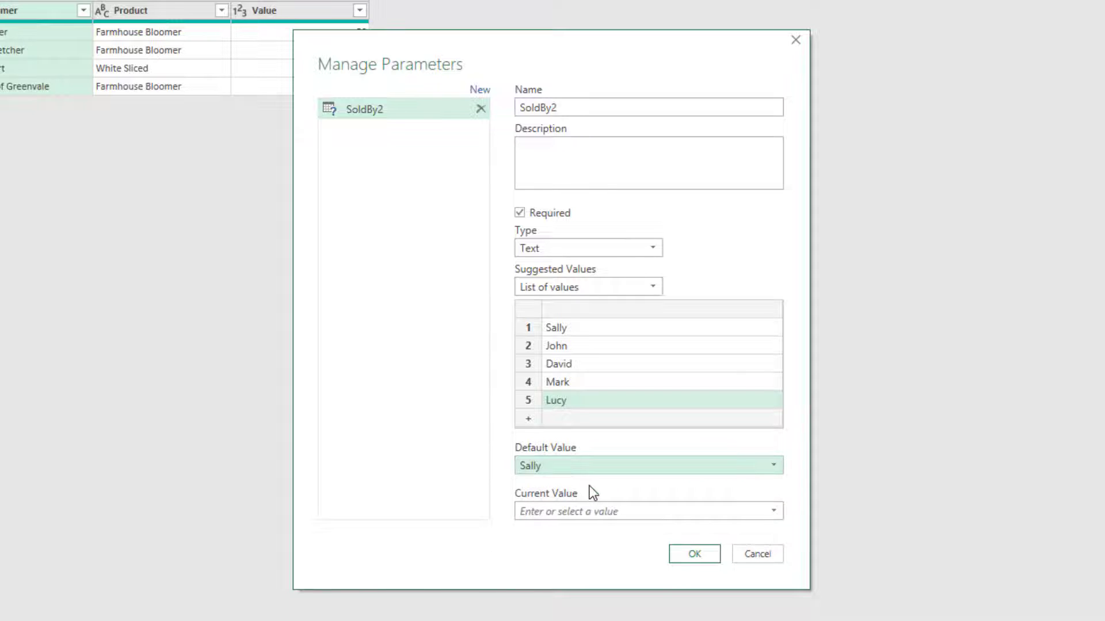
{"action": "left_click", "coordinate": [770, 512]}
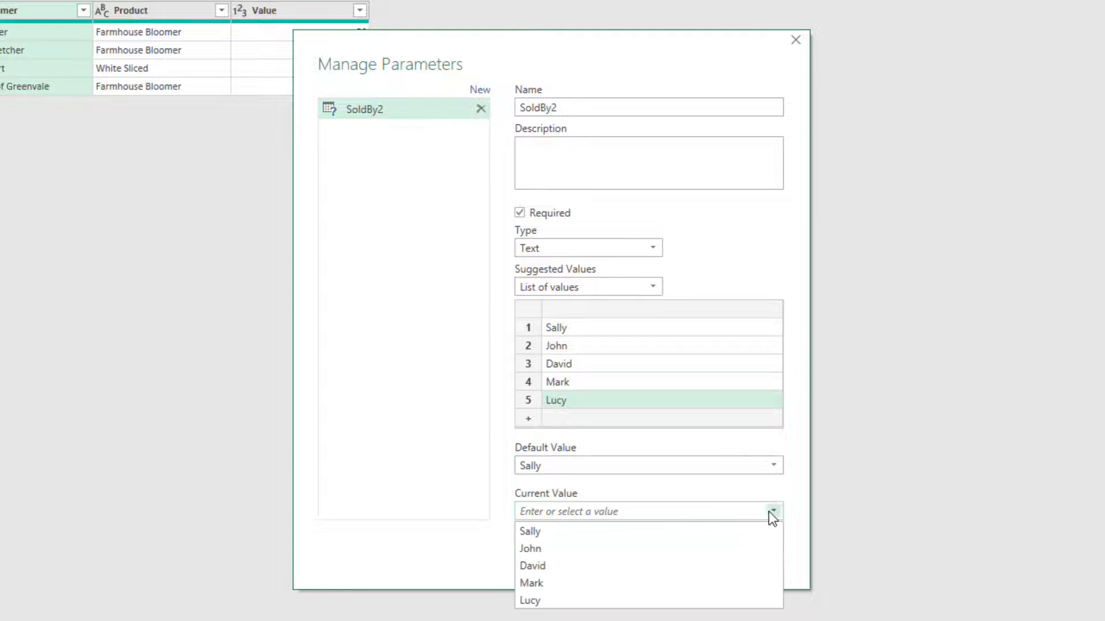
{"action": "left_click", "coordinate": [586, 535]}
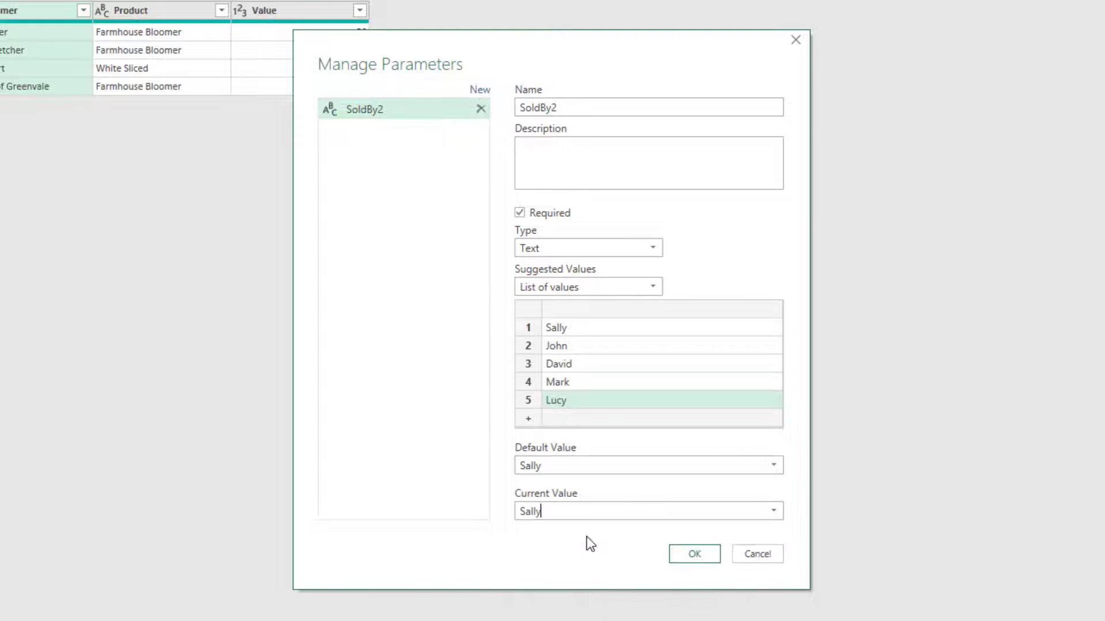
{"action": "left_click", "coordinate": [697, 555]}
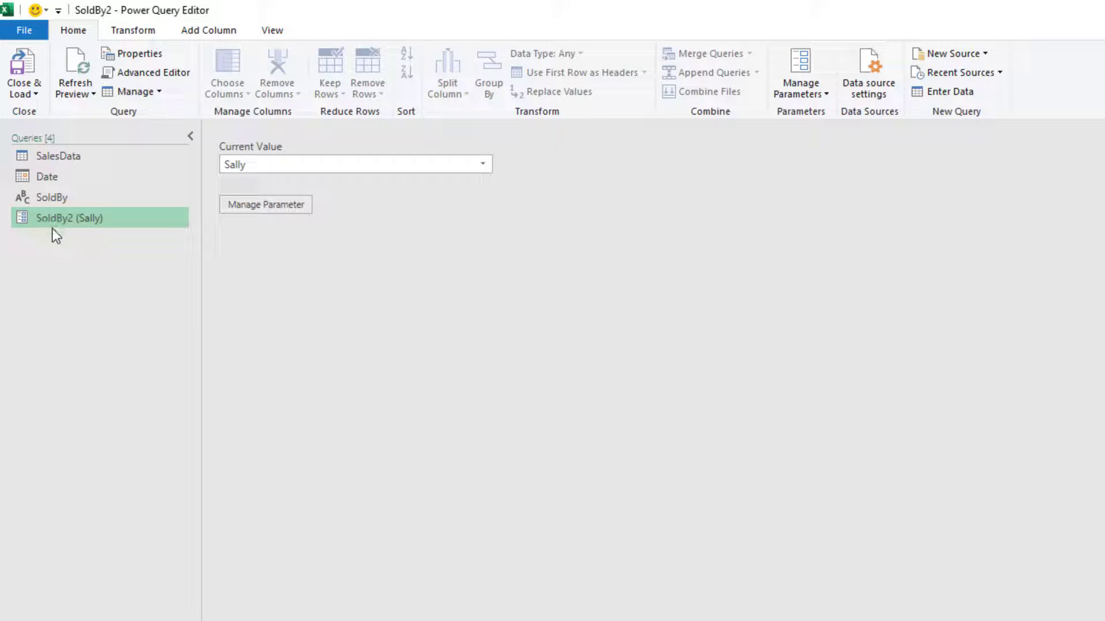
Change SoldBy2's current value to John, then Mark, and review the settings without changes
{"action": "left_click", "coordinate": [482, 164]}
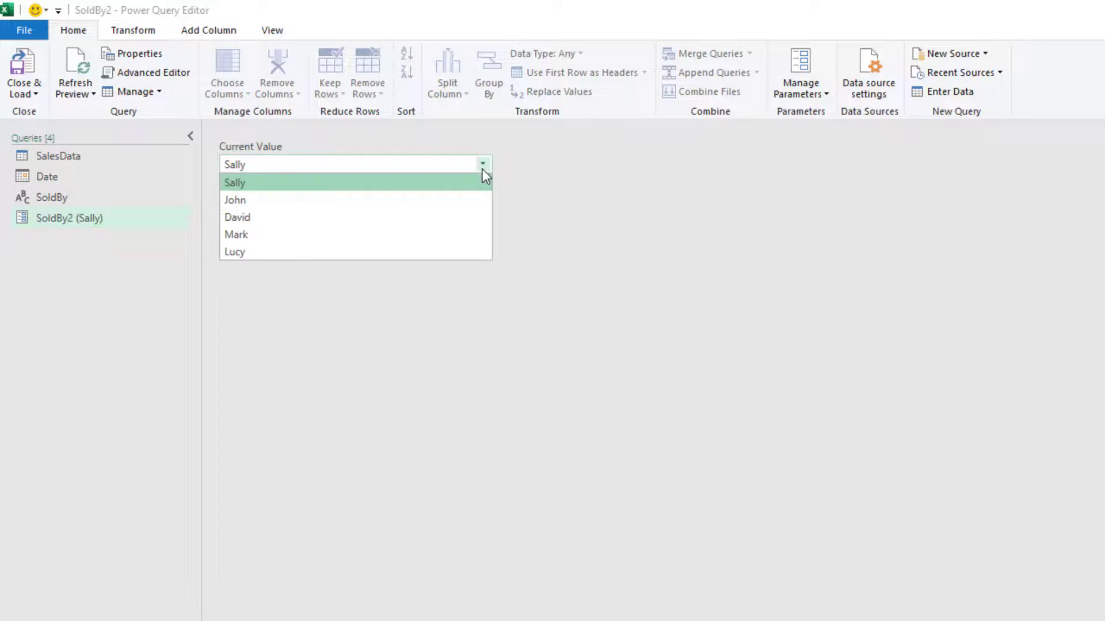
{"action": "left_click", "coordinate": [459, 198]}
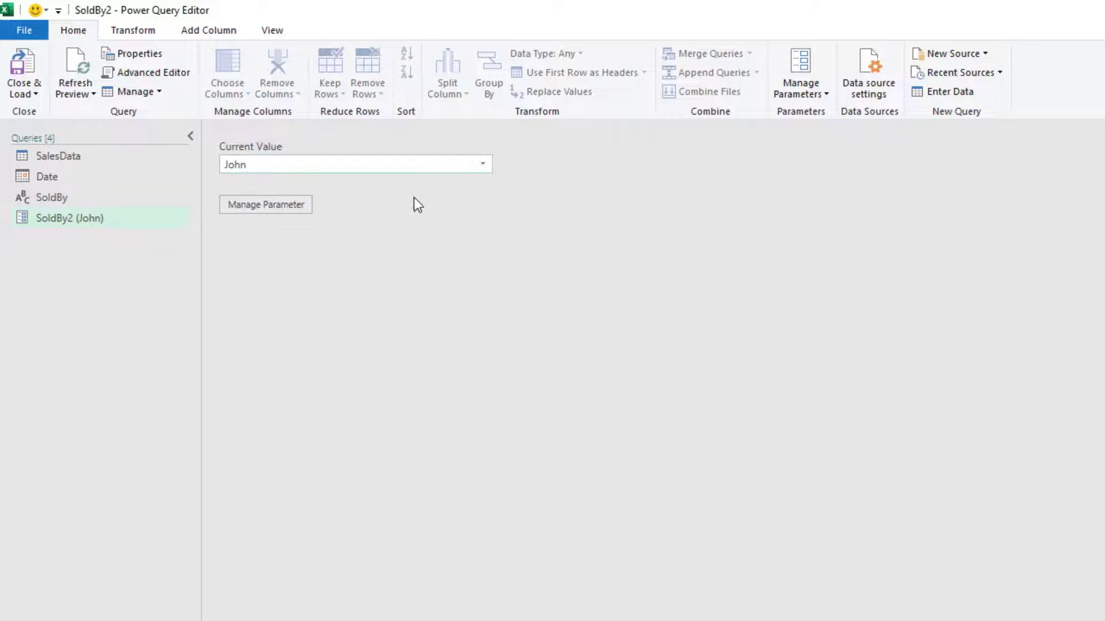
{"action": "left_click", "coordinate": [482, 164]}
{"action": "left_click", "coordinate": [454, 234]}
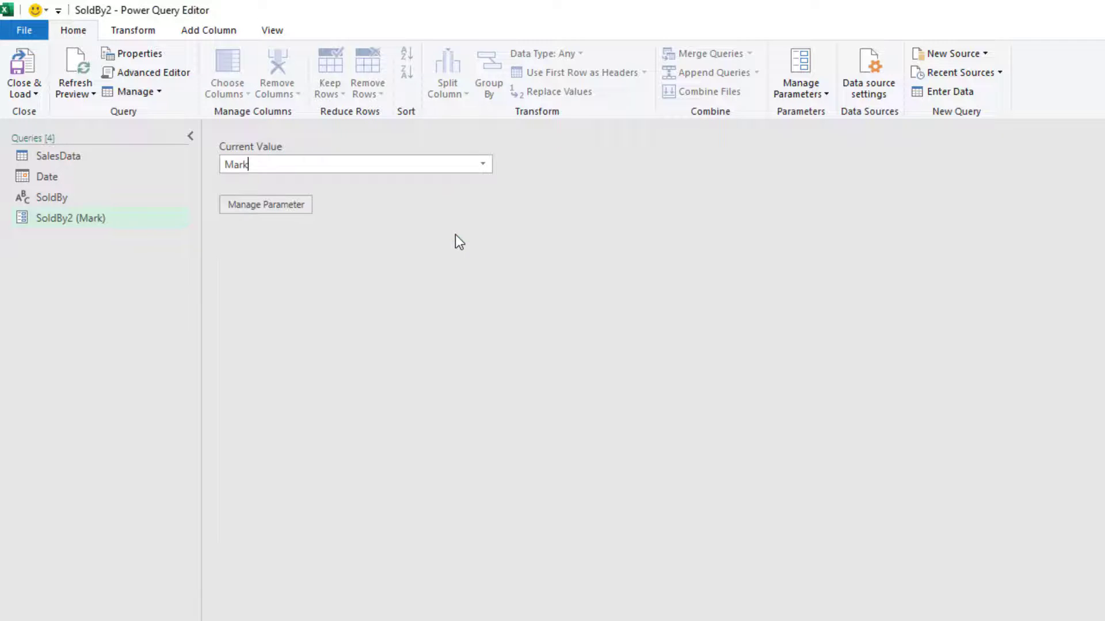
{"action": "left_click", "coordinate": [273, 212]}
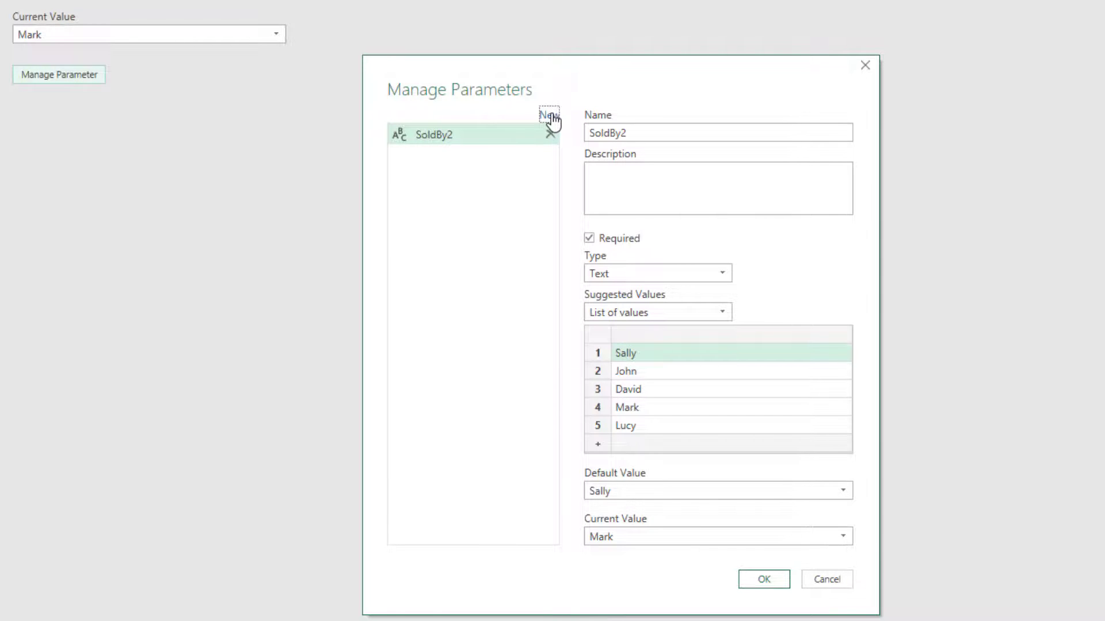
{"action": "left_click", "coordinate": [826, 581]}
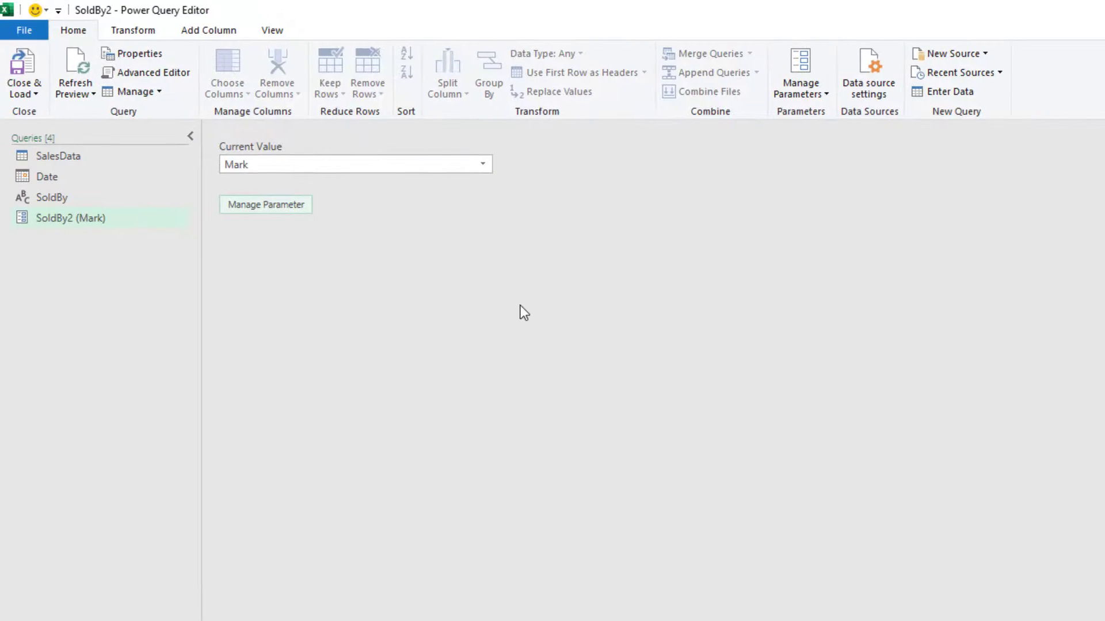
Edit SalesData's Filtered Rows1 formula so it references SoldBy2 instead of SoldBy
{"action": "left_click", "coordinate": [85, 154]}
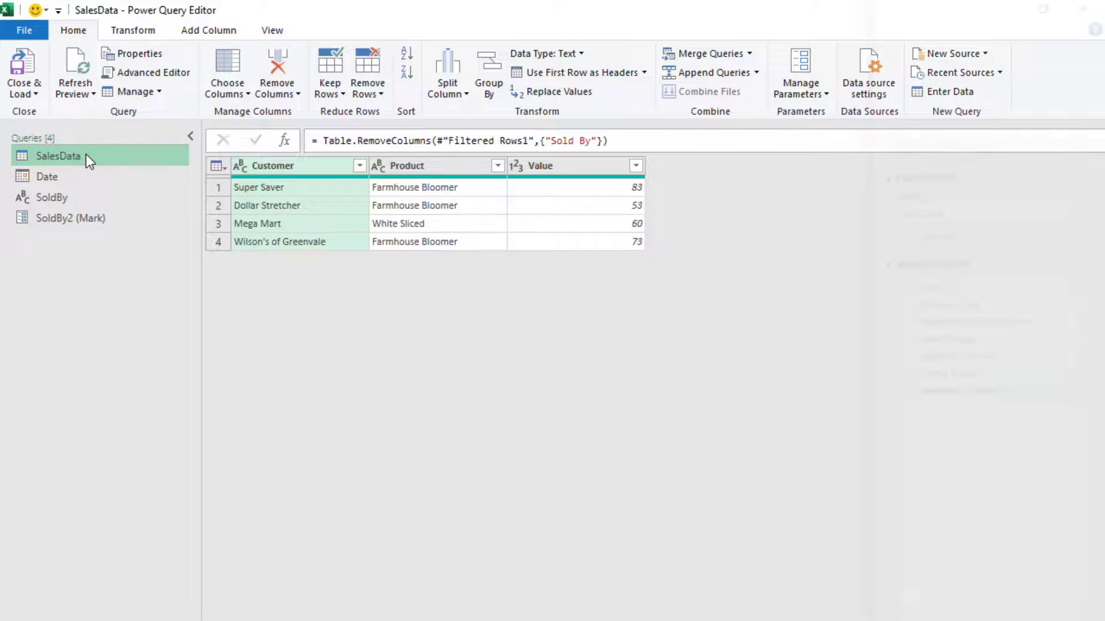
{"action": "left_click", "coordinate": [952, 371]}
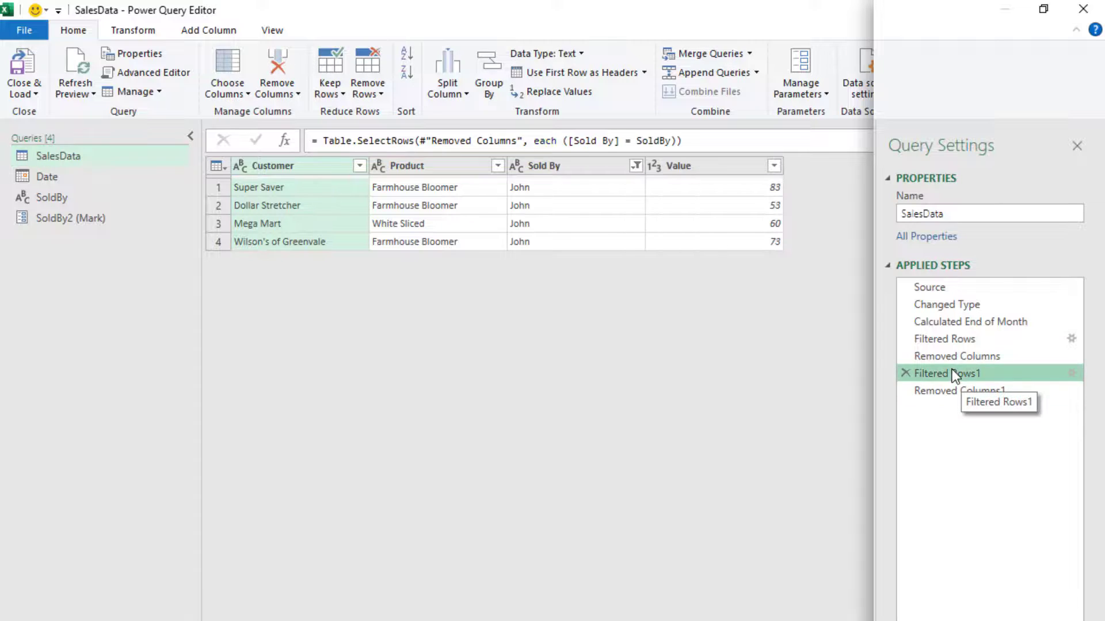
{"action": "left_click", "coordinate": [667, 140]}
{"action": "type", "text": "2"}
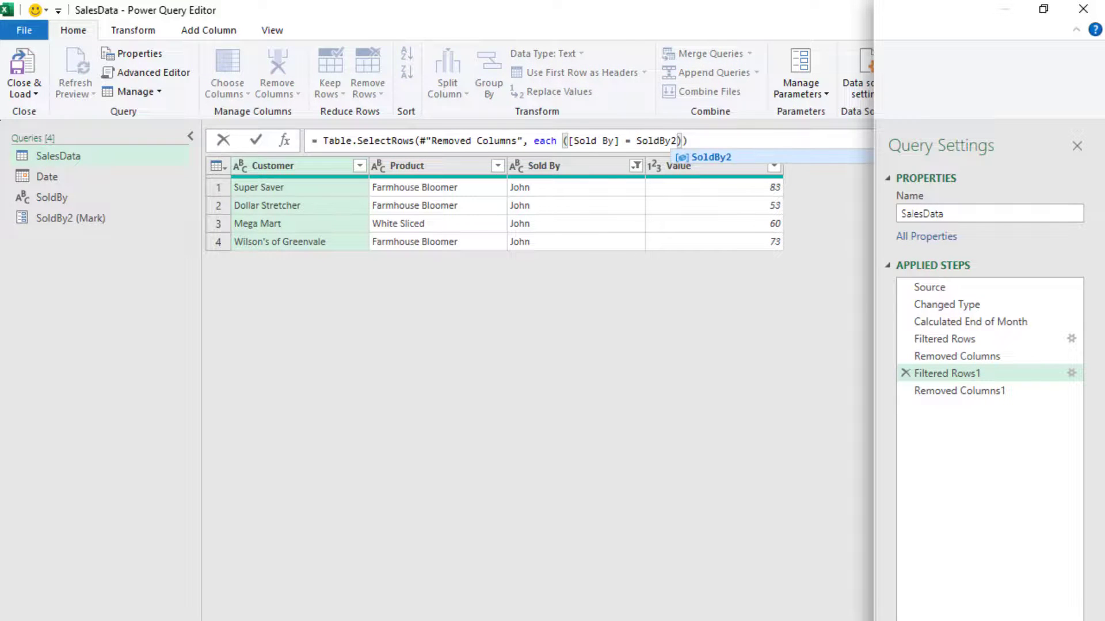
{"action": "key", "text": "Return"}
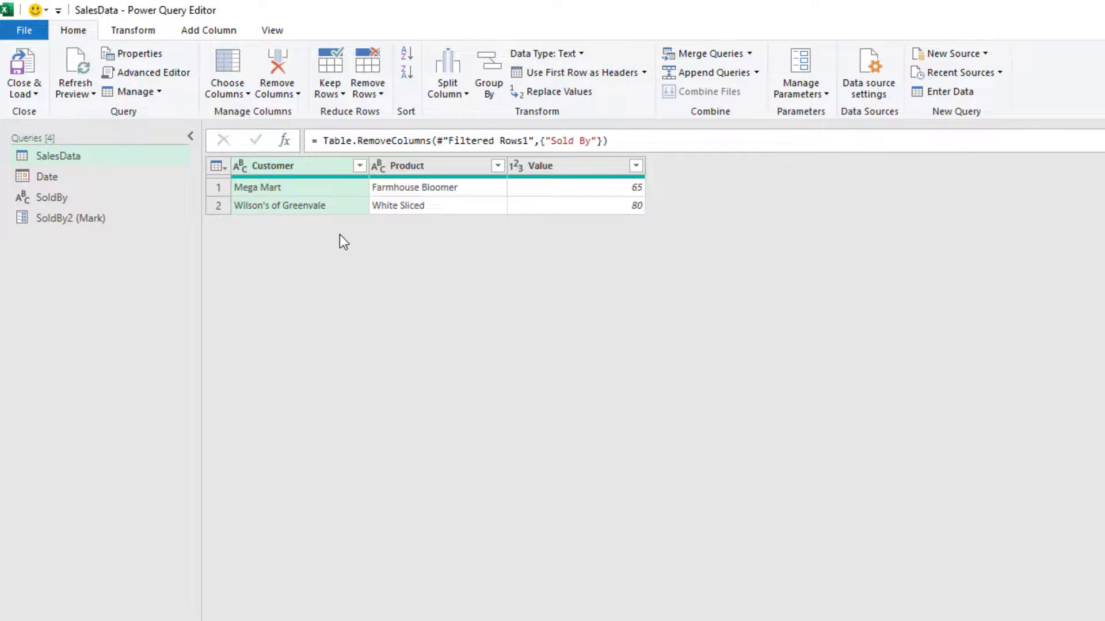
Set SoldBy2's current value to Sally and view the resulting SalesData rows
{"action": "left_click", "coordinate": [74, 219]}
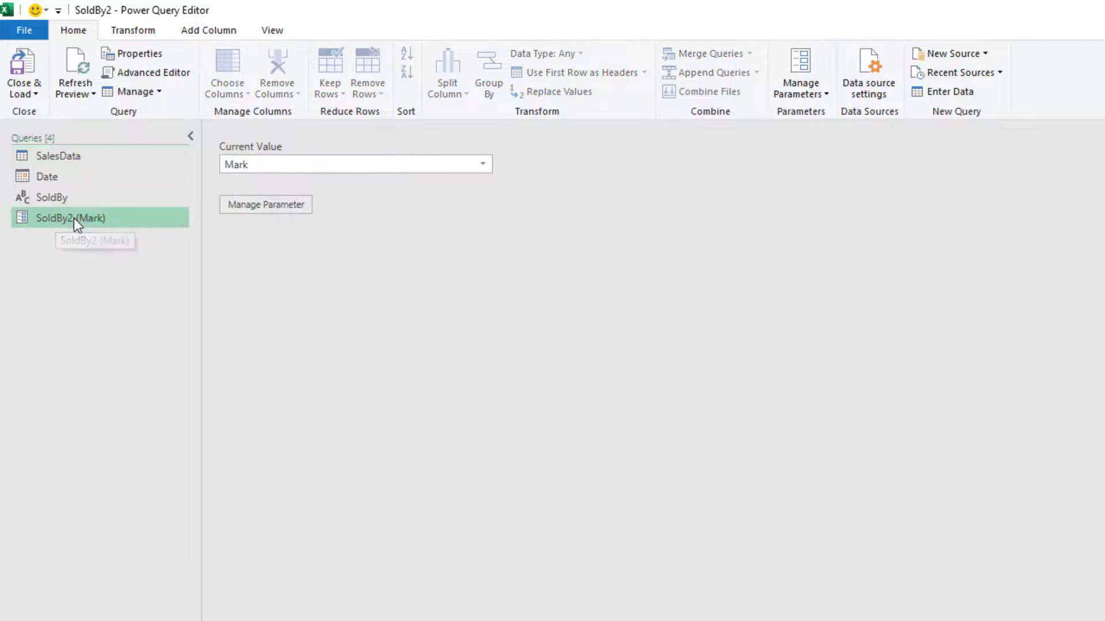
{"action": "left_click", "coordinate": [483, 164]}
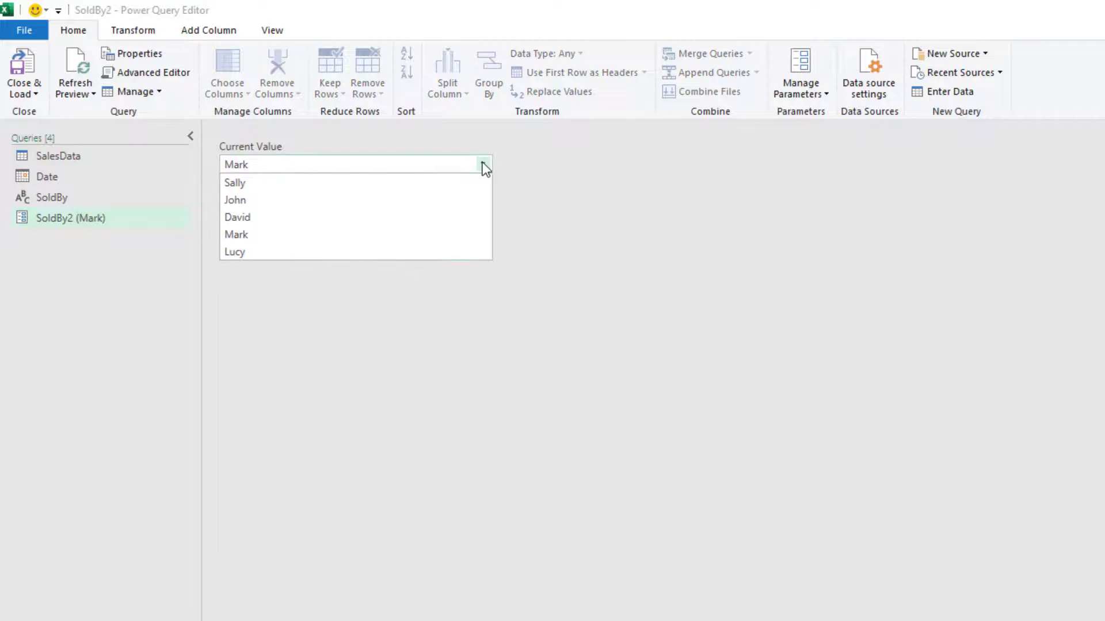
{"action": "left_click", "coordinate": [341, 185]}
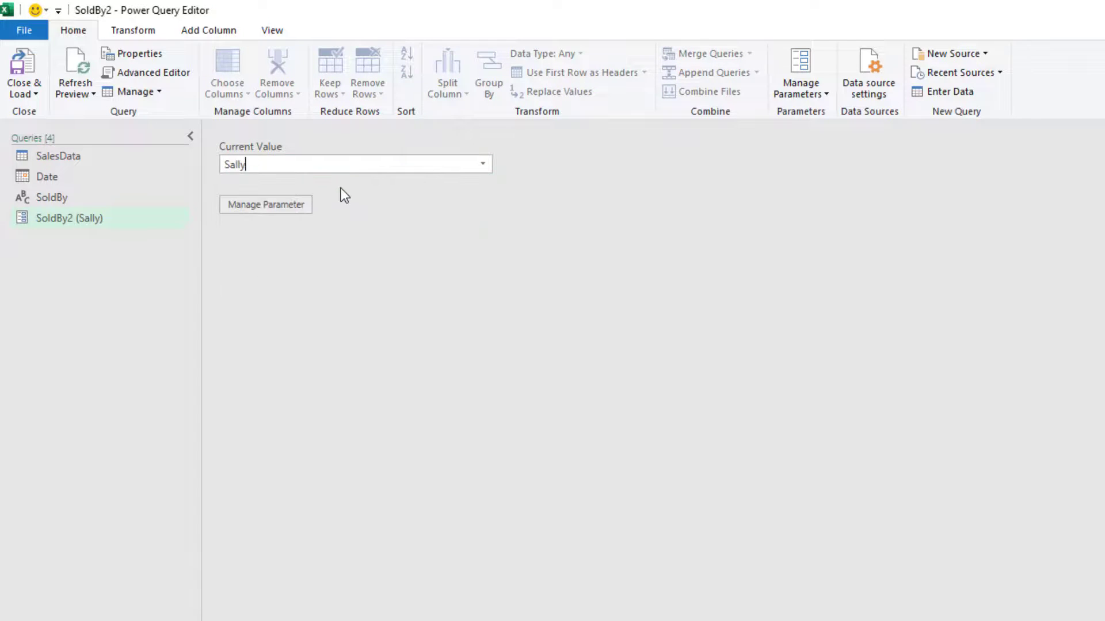
{"action": "left_click", "coordinate": [77, 154]}
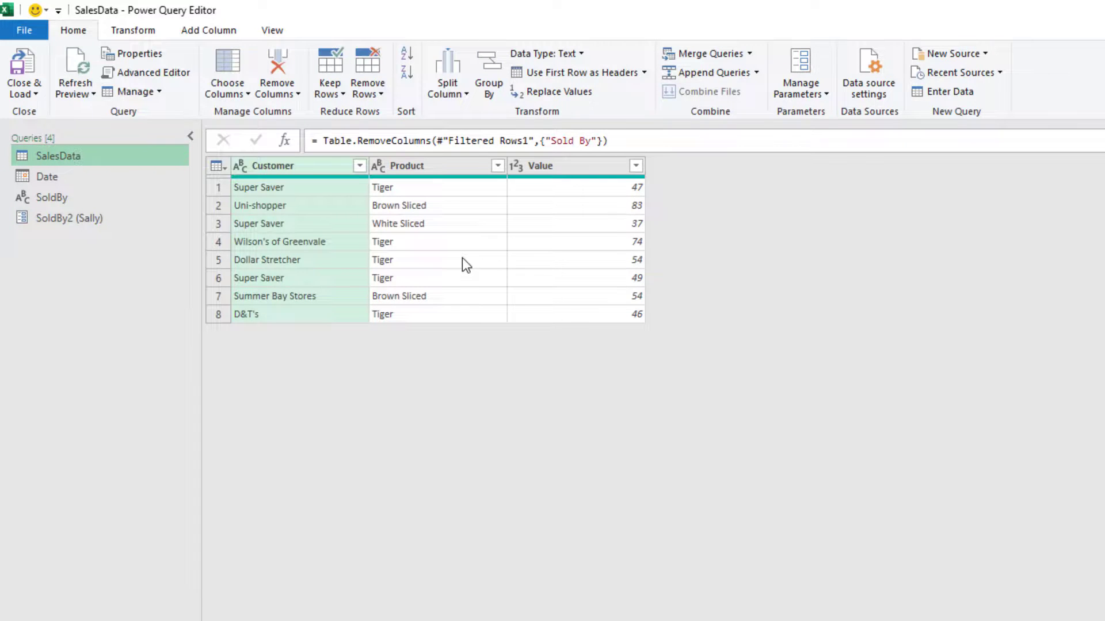